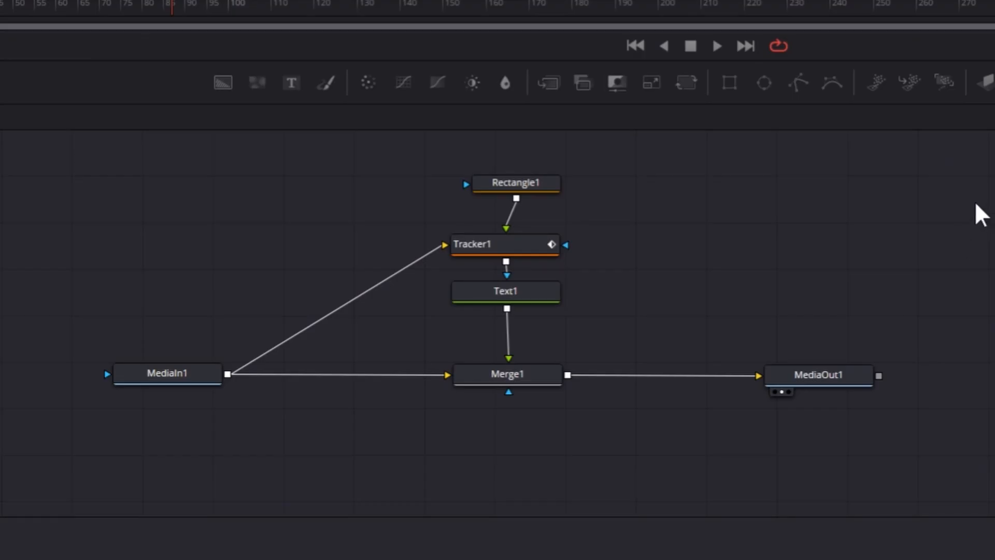
# Step: Scrub through the finished masking transition between the boxing clip and the axe-throwing clip on the timeline
pyautogui.moveTo(969, 158); pyautogui.dragTo(39, 421)
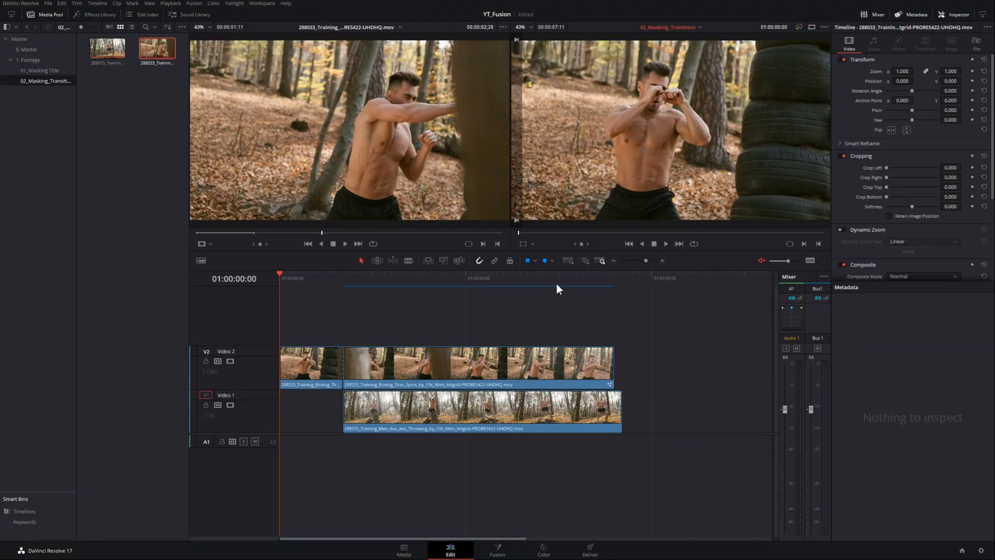
pyautogui.moveTo(515, 232); pyautogui.dragTo(822, 266)
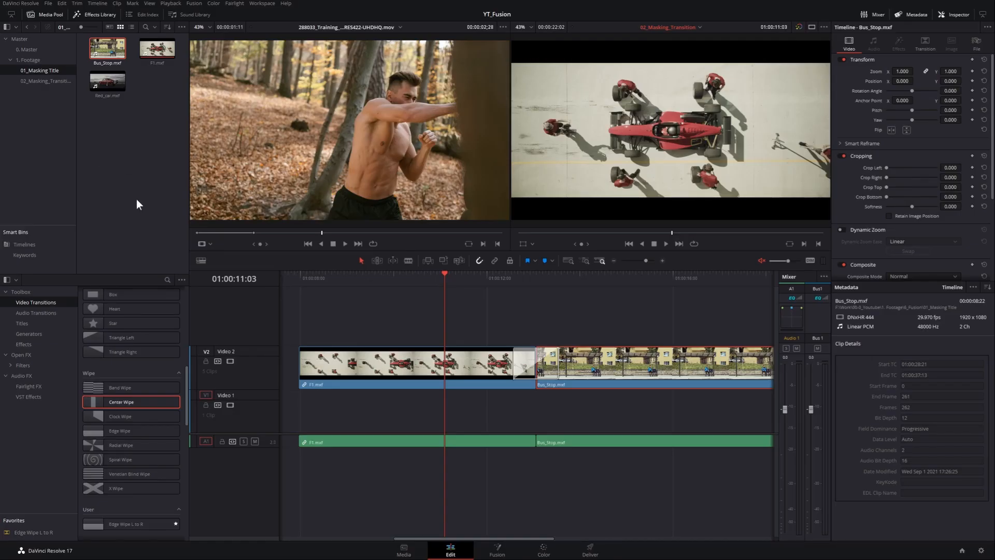
# Step: Apply the Center Wipe transition to the cut between F1.mxf and Bus_Stop.mxf and play it back
pyautogui.moveTo(95, 402); pyautogui.dragTo(548, 372)
pyautogui.moveTo(469, 278); pyautogui.dragTo(421, 277)
pyautogui.press('space')
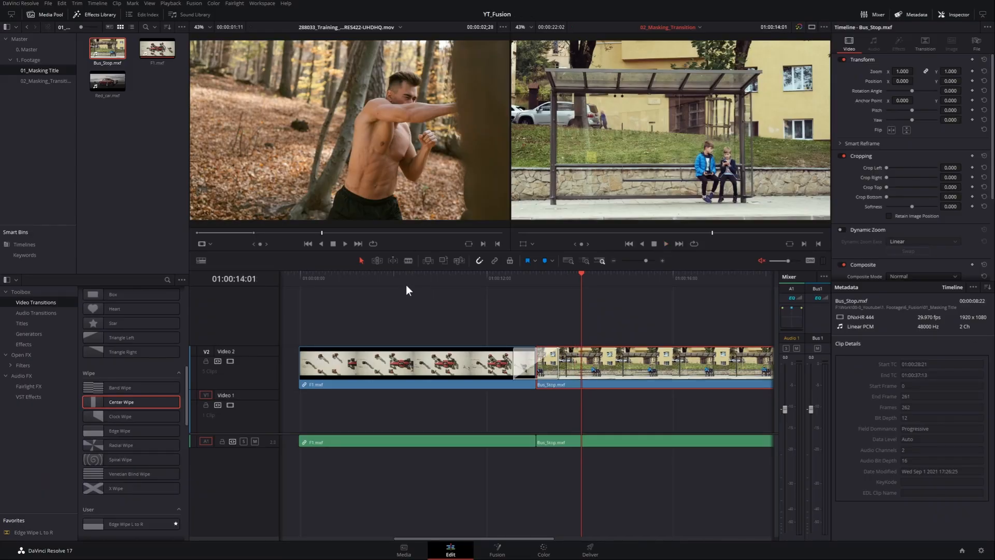
pyautogui.moveTo(496, 277); pyautogui.dragTo(559, 288)
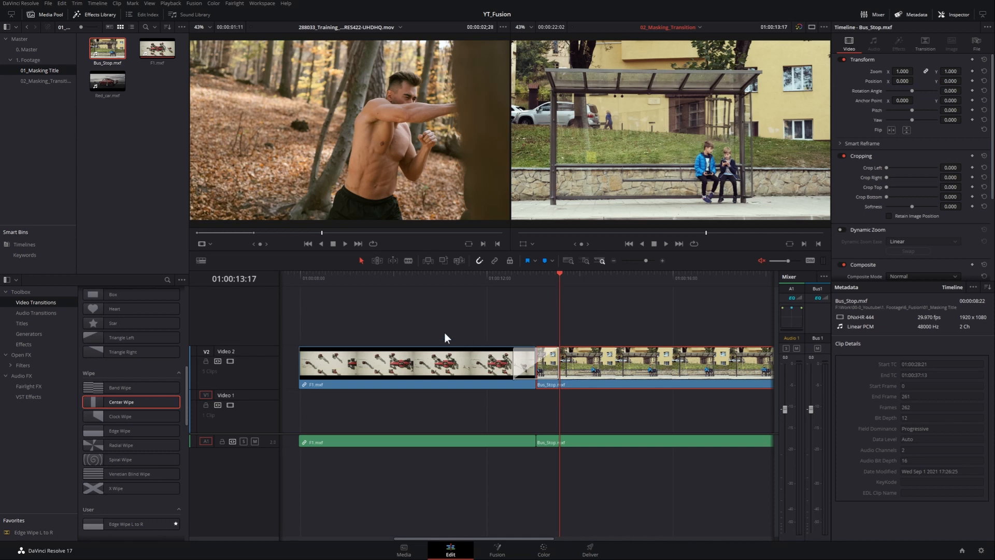
# Step: Try the Clock Wipe transition on the cut between F1.mxf and Bus_Stop.mxf and preview it
pyautogui.moveTo(107, 415); pyautogui.dragTo(531, 360)
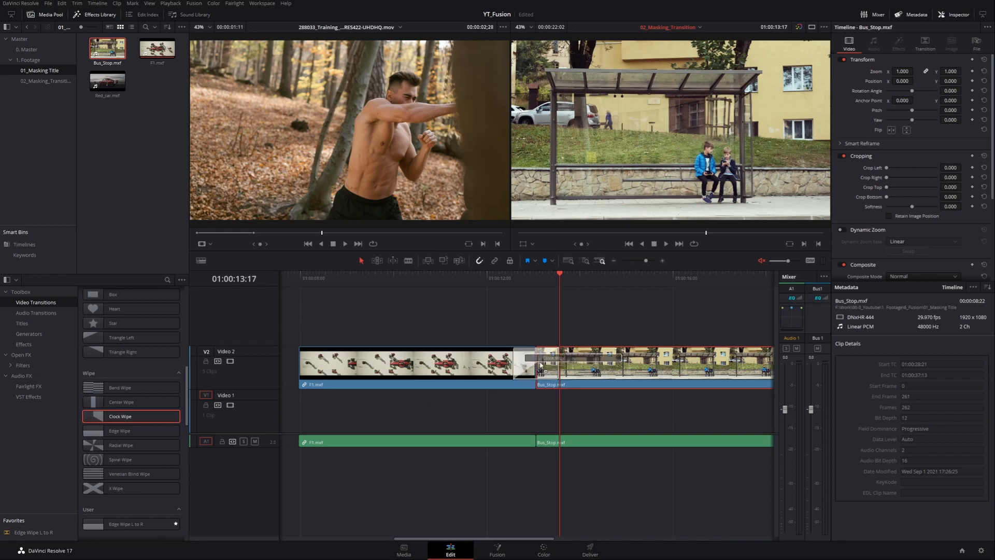
pyautogui.press('space')
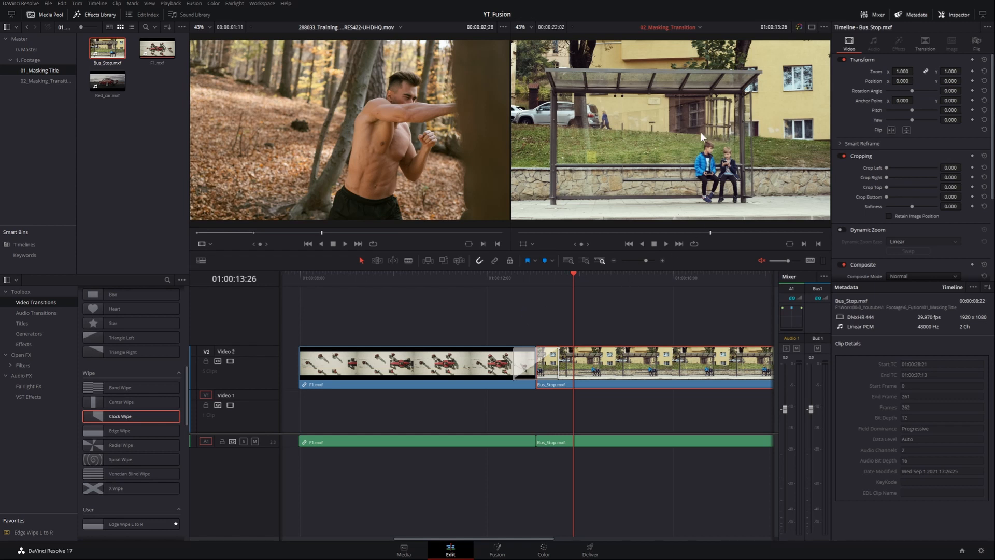
pyautogui.moveTo(565, 273); pyautogui.dragTo(544, 273)
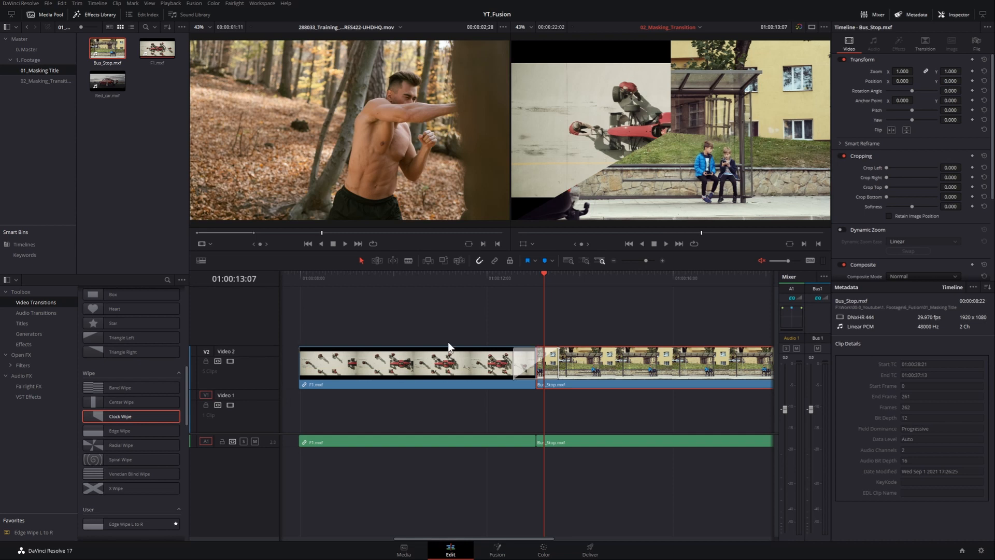
pyautogui.click(448, 304)
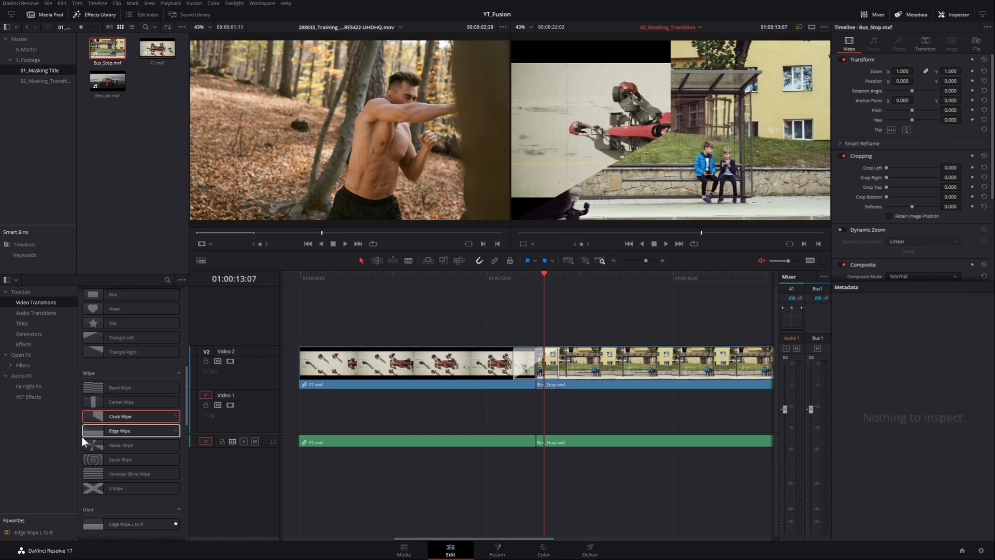
# Step: Preview the Edge Wipe transition on the cut between F1.mxf and Bus_Stop.mxf
pyautogui.moveTo(84, 431); pyautogui.dragTo(396, 377)
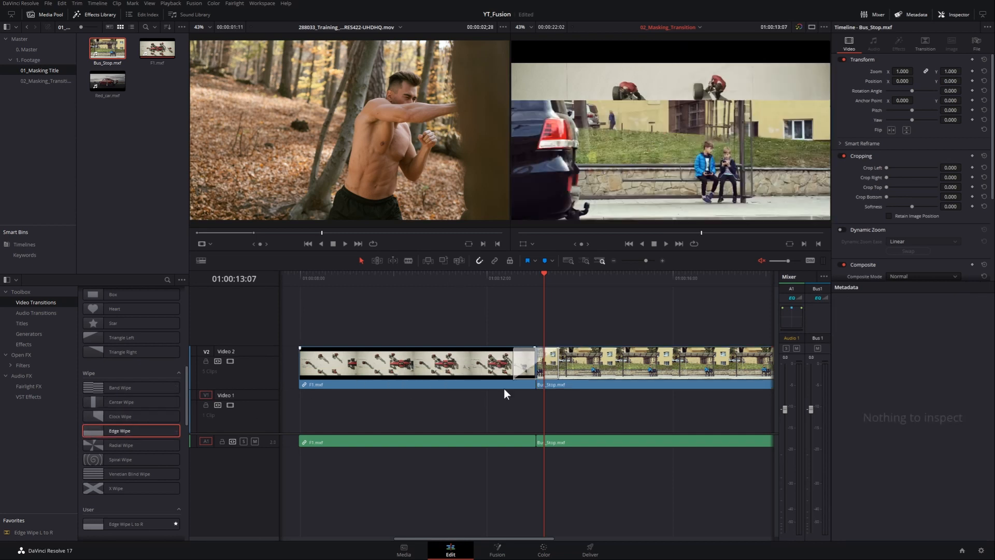
pyautogui.click(494, 278)
pyautogui.press('space')
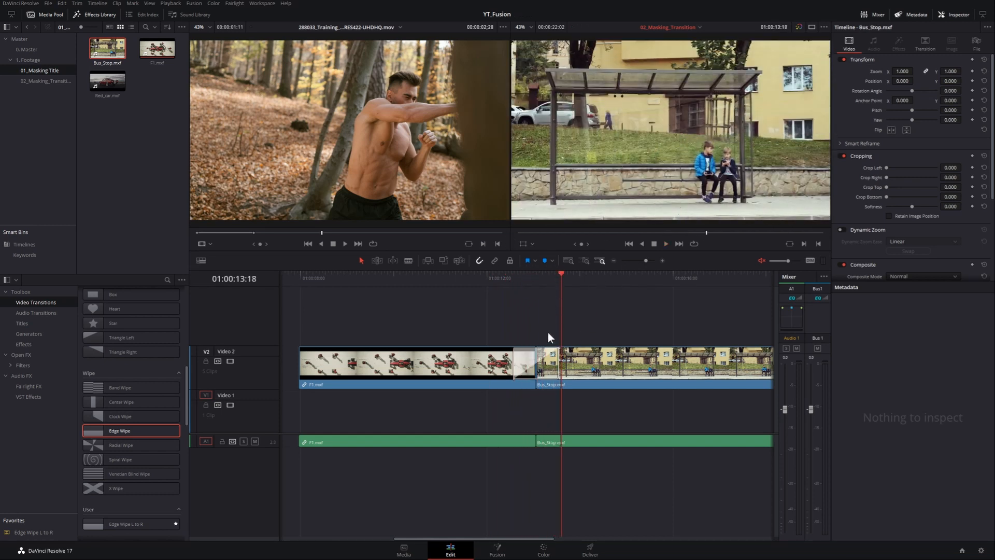
# Step: Return to the stacked training clips at the start of the timeline and scrub through the tree-masked transition
pyautogui.hscroll(-3, 548, 336)
pyautogui.hscroll(-7, 548, 342)
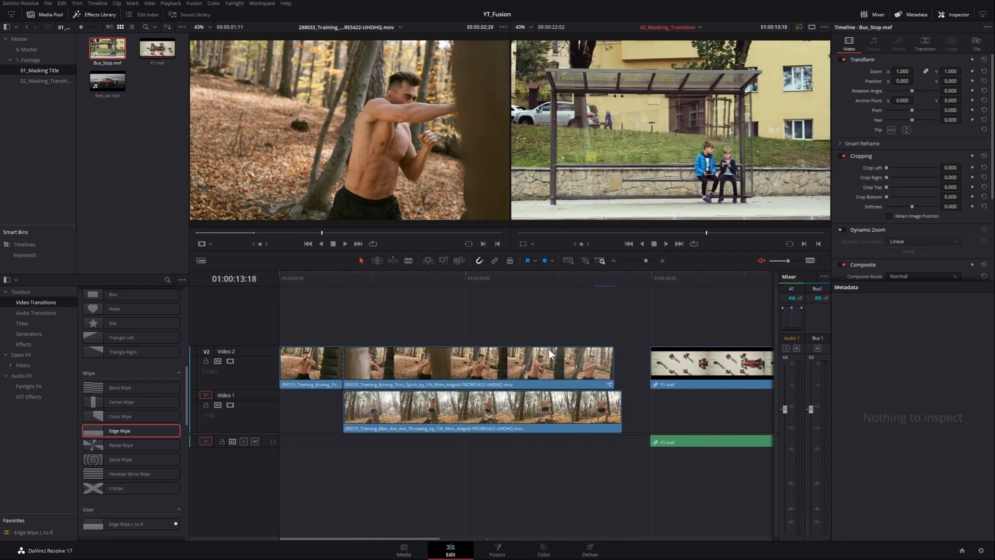
pyautogui.moveTo(348, 280)
pyautogui.mouseDown()
pyautogui.moveTo(327, 287)
pyautogui.moveTo(340, 290)
pyautogui.mouseUp()
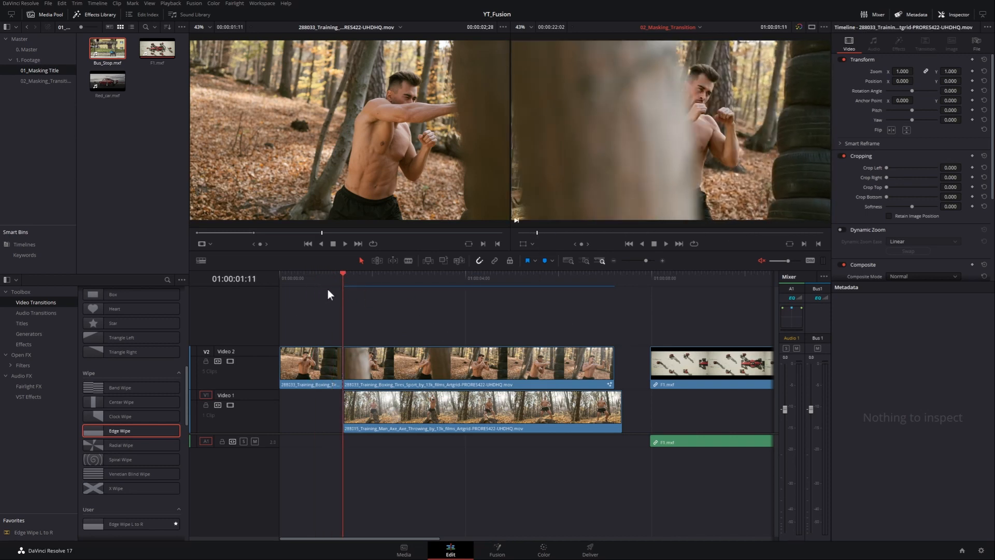
pyautogui.moveTo(360, 279); pyautogui.dragTo(608, 339)
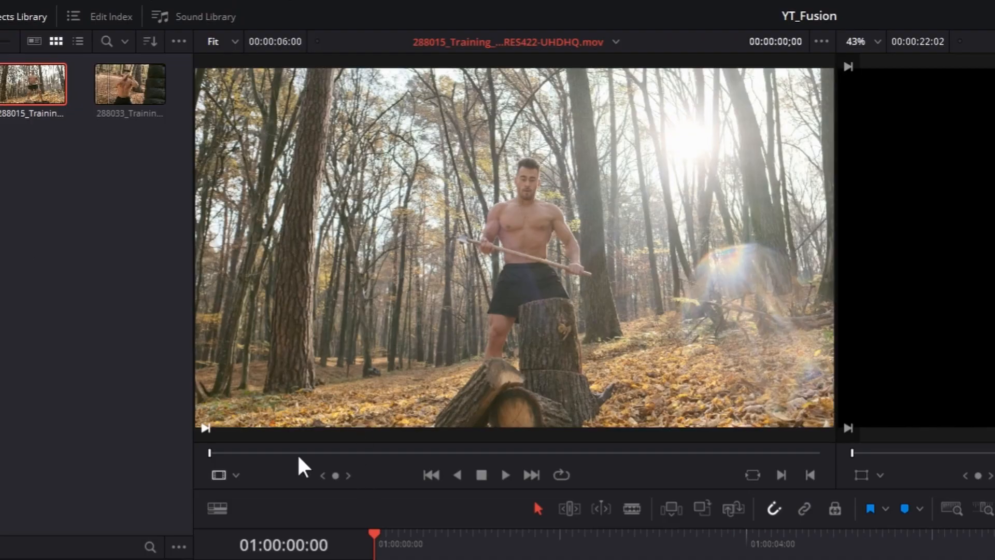
# Step: Review the 288033 boxing clip in the source viewer and place it at the start of the Video 2 track
pyautogui.moveTo(205, 451)
pyautogui.mouseDown()
pyautogui.moveTo(788, 433)
pyautogui.moveTo(680, 452)
pyautogui.moveTo(212, 438)
pyautogui.mouseUp()
pyautogui.click(133, 93)
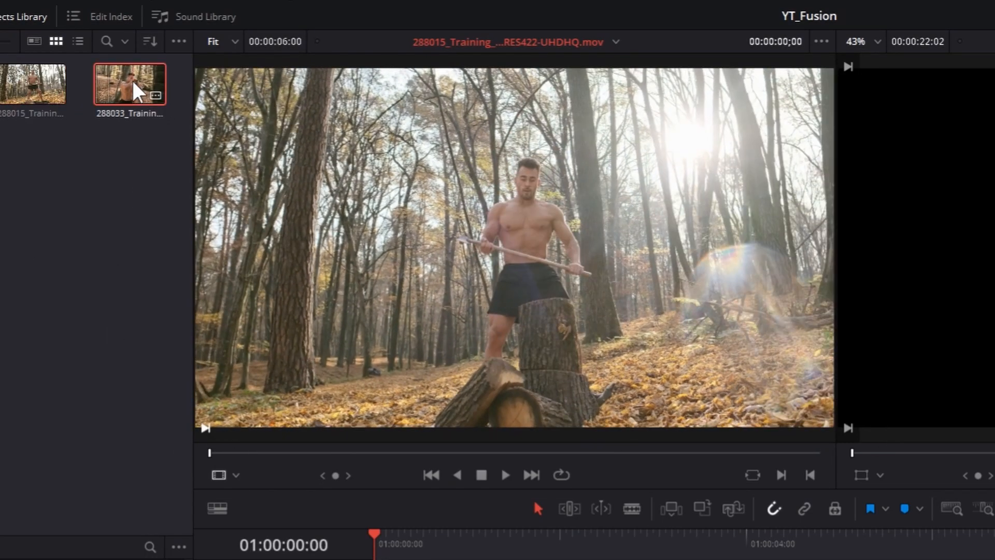
pyautogui.click(464, 452)
pyautogui.moveTo(465, 452); pyautogui.dragTo(200, 374)
pyautogui.moveTo(129, 84); pyautogui.dragTo(306, 353)
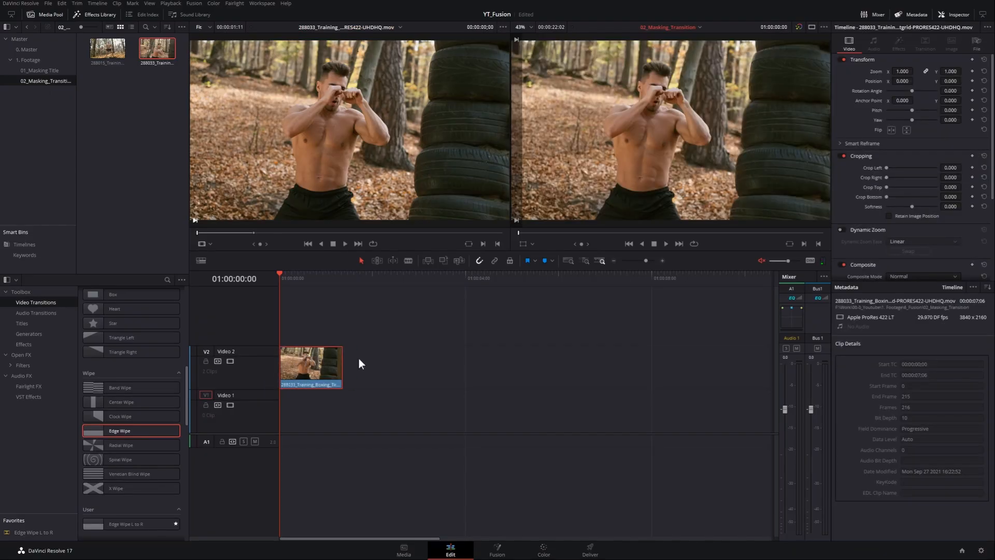
# Step: Add the 288015 axe-throwing clip to the Video 1 track beneath the boxing clip
pyautogui.hotkey('ctrl', '=')
pyautogui.hotkey('ctrl', '=')
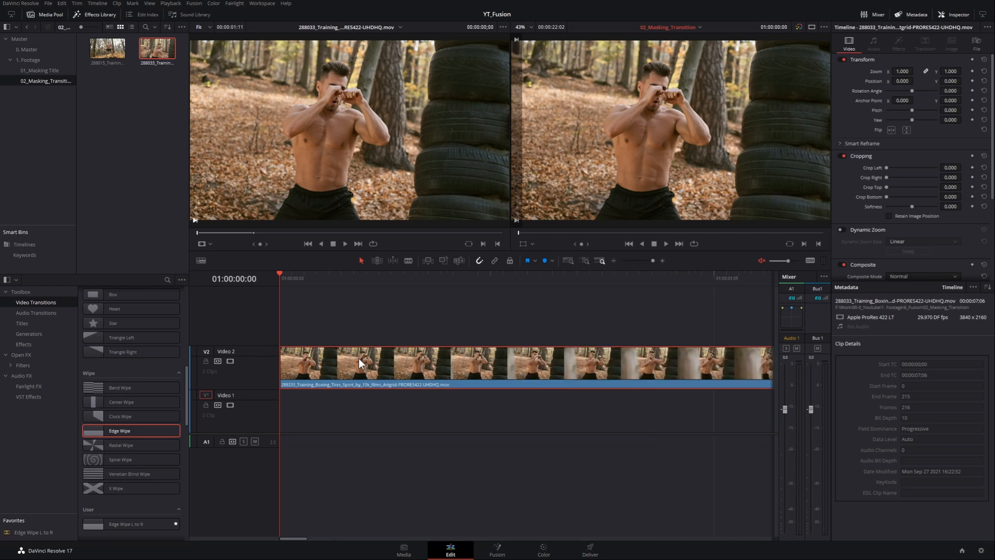
pyautogui.moveTo(109, 52); pyautogui.dragTo(382, 388)
pyautogui.hscroll(2, 505, 409)
pyautogui.hscroll(-2, 382, 387)
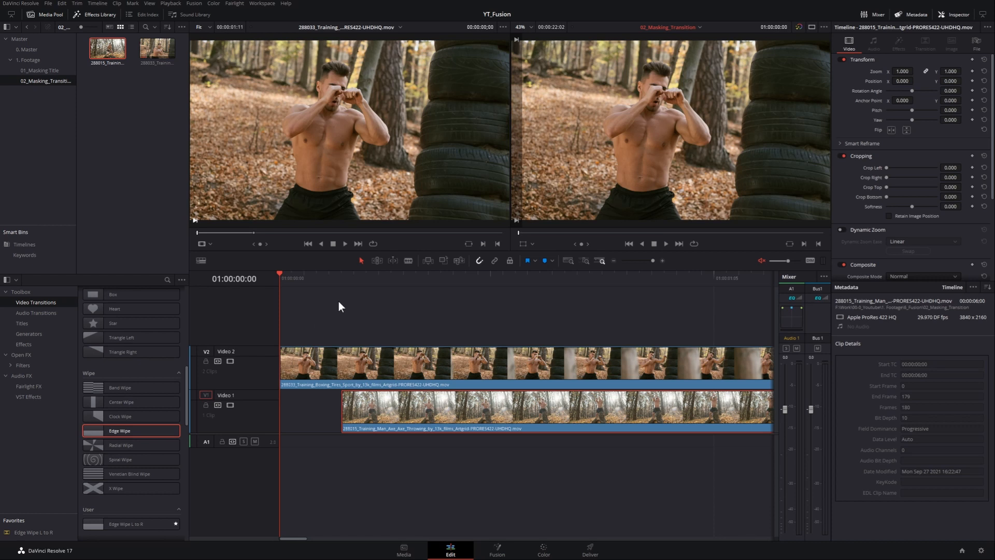
# Step: Examine the boxing clip on the timeline for the moment the tree trunk passes through the frame
pyautogui.press('Down')
pyautogui.press('Up')
pyautogui.press('Down')
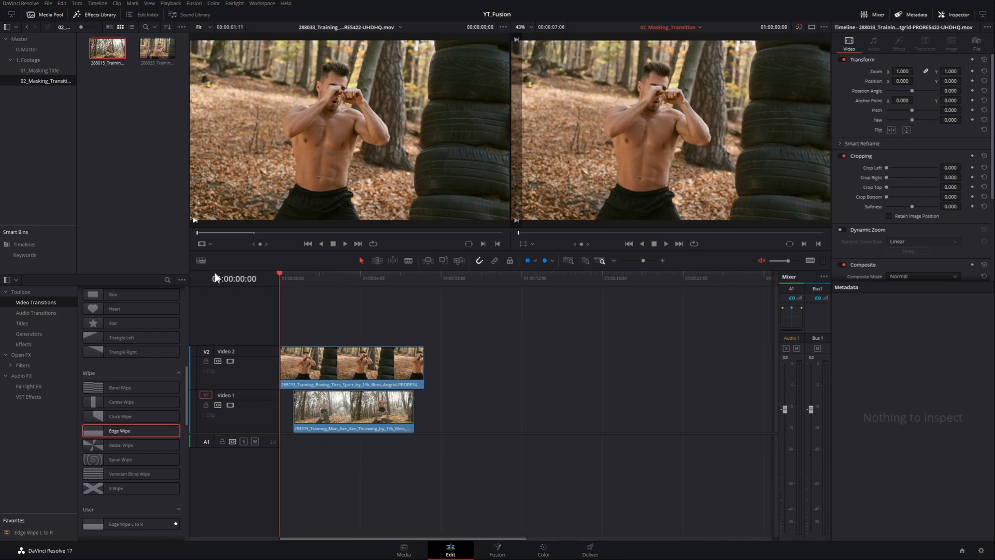
pyautogui.click(294, 279)
pyautogui.moveTo(298, 280)
pyautogui.mouseDown()
pyautogui.moveTo(331, 286)
pyautogui.moveTo(314, 285)
pyautogui.mouseUp()
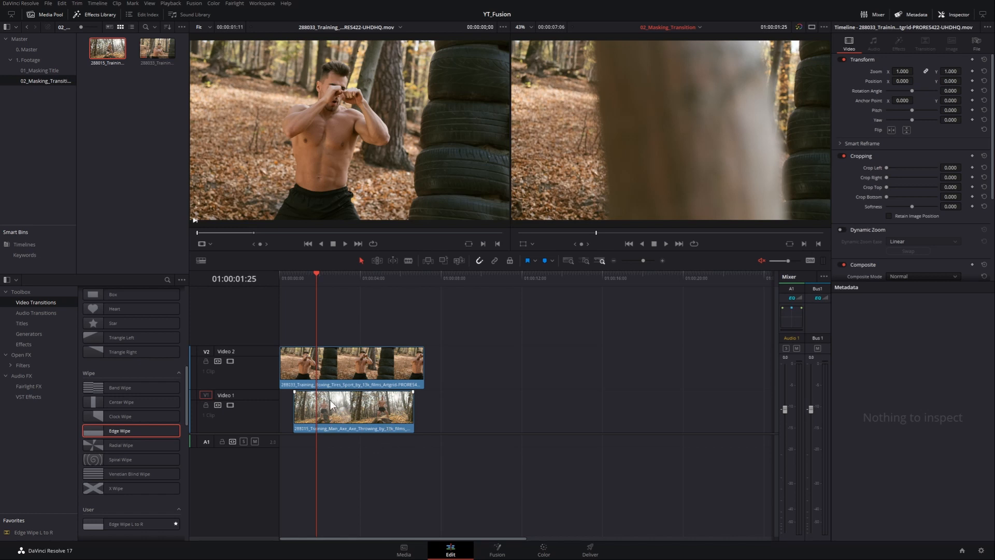
# Step: Move the axe-throwing clip on Video 1 so it starts at 01:00:01:17
pyautogui.moveTo(357, 409); pyautogui.dragTo(502, 412)
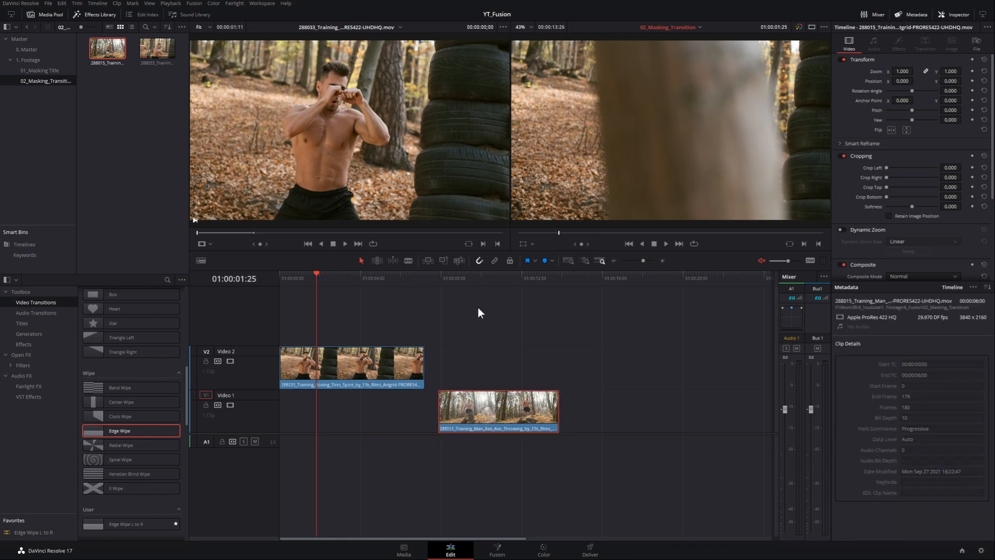
pyautogui.moveTo(444, 284); pyautogui.dragTo(552, 303)
pyautogui.moveTo(516, 419); pyautogui.dragTo(401, 417)
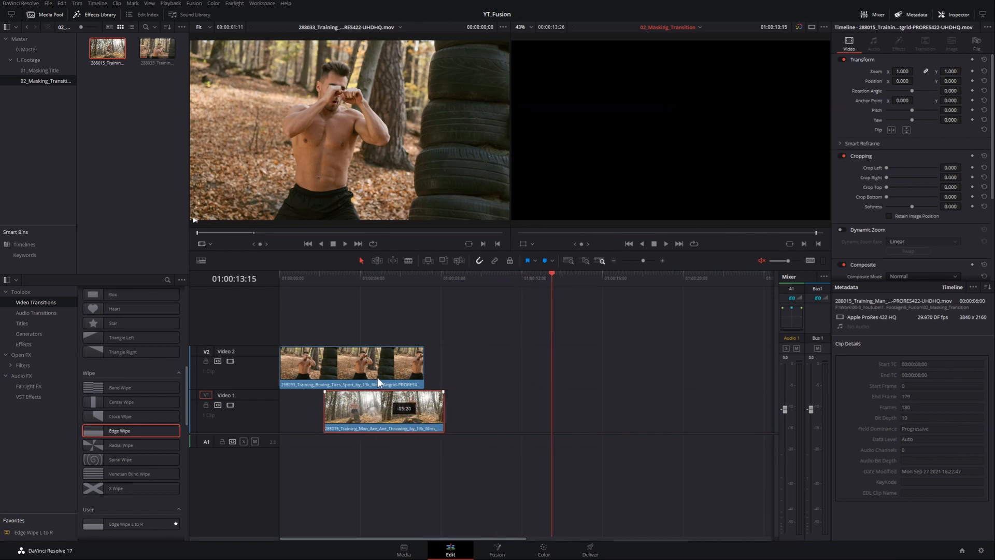
pyautogui.click(311, 285)
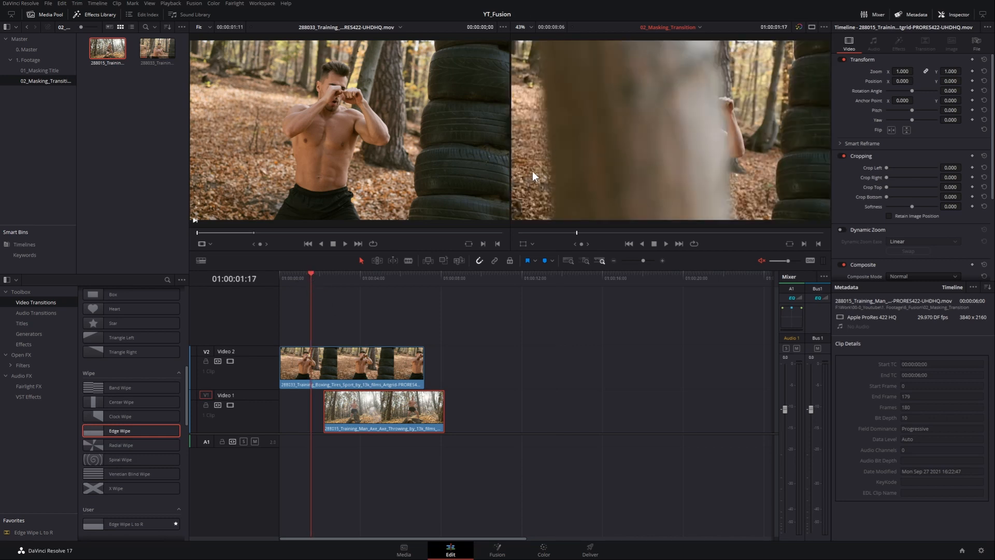
pyautogui.moveTo(361, 413); pyautogui.dragTo(350, 414)
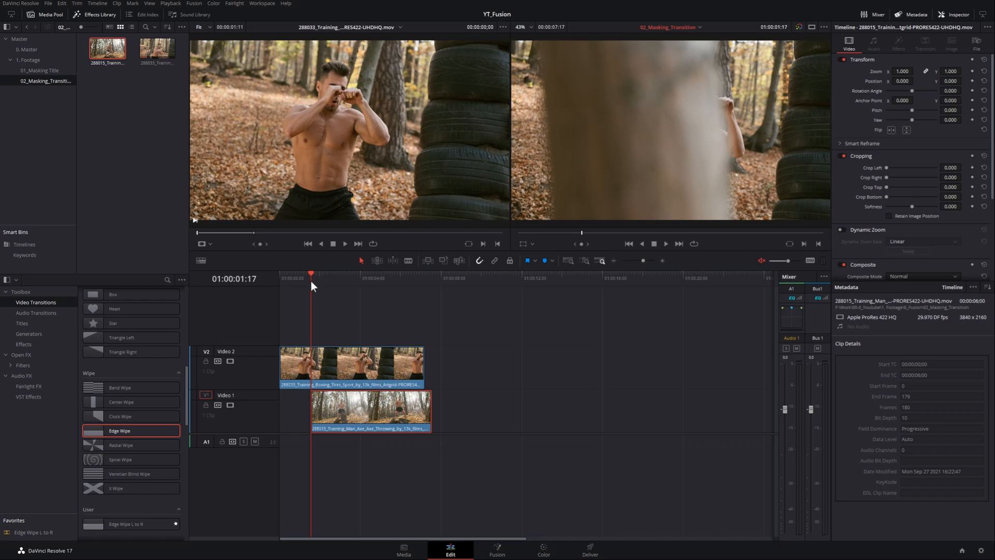
# Step: Step the playhead back to 01:00:01:10 and align the start of the Video 1 axe-throwing clip with it
pyautogui.press('Left')
pyautogui.press('Left')
pyautogui.press('Left')
pyautogui.press('Left')
pyautogui.press('Left')
pyautogui.press('Left')
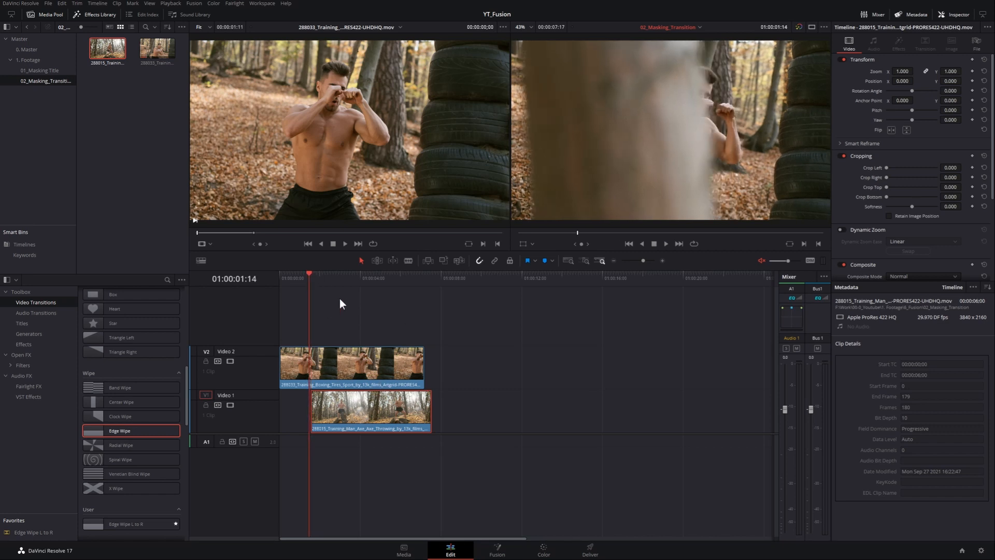
pyautogui.press('Left')
pyautogui.press('Right')
pyautogui.press('Left')
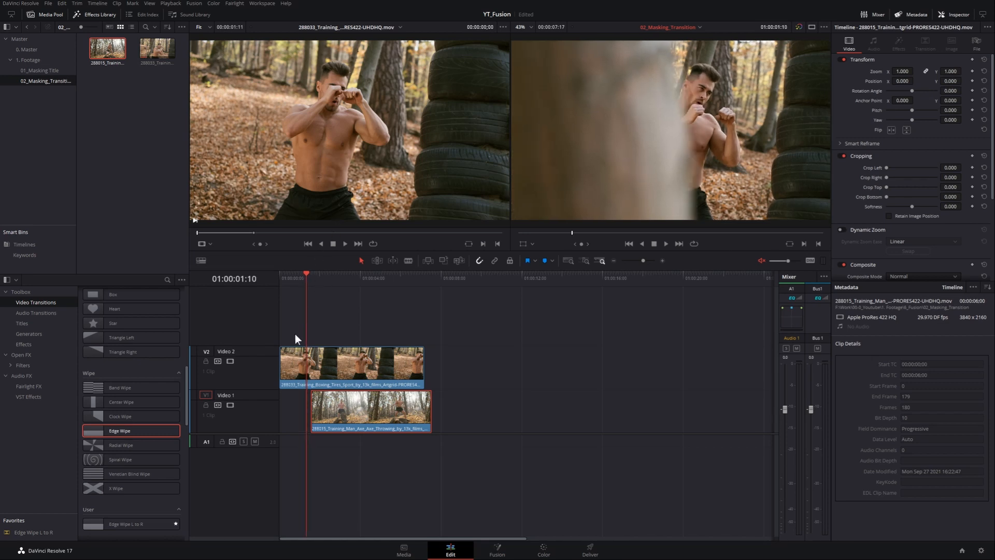
pyautogui.moveTo(355, 418); pyautogui.dragTo(353, 418)
pyautogui.click(485, 384)
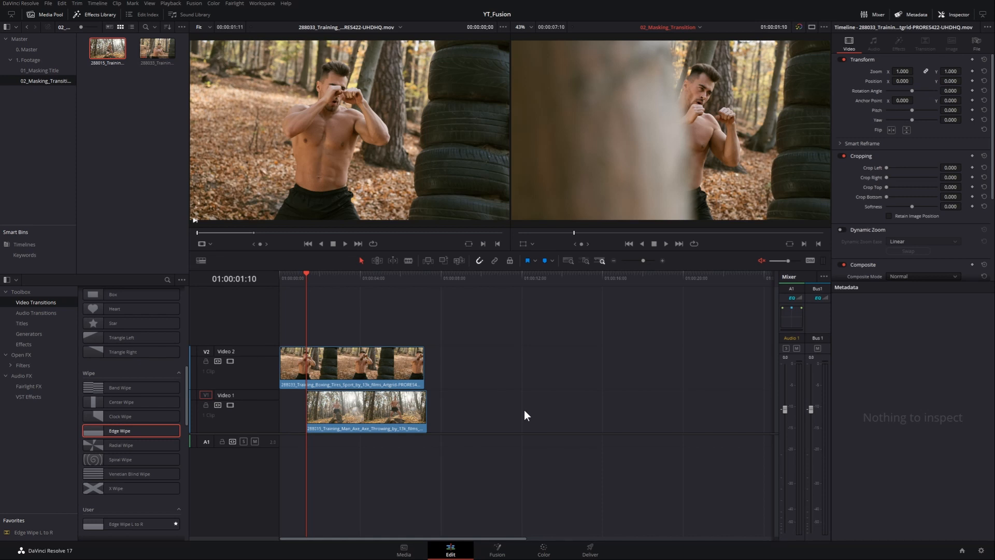
# Step: Split the boxing clip on Video 2 at 01:00:01:10
pyautogui.moveTo(309, 274)
pyautogui.mouseDown()
pyautogui.moveTo(280, 281)
pyautogui.moveTo(300, 279)
pyautogui.mouseUp()
pyautogui.hotkey('ctrl', 'b')
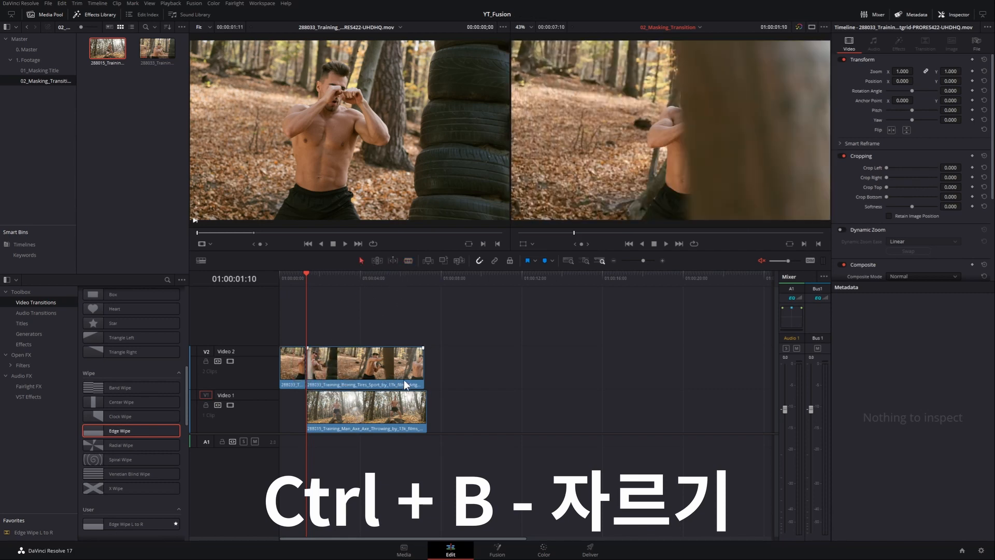
# Step: Open the second part of the split boxing clip on the Fusion page and play it from an earlier frame
pyautogui.click(502, 553)
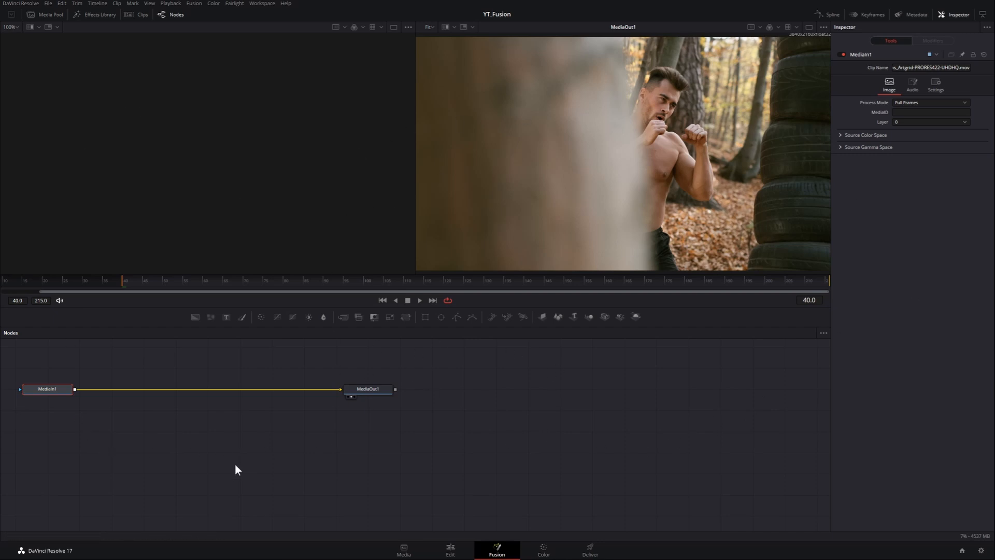
pyautogui.scroll(-1, 505, 242)
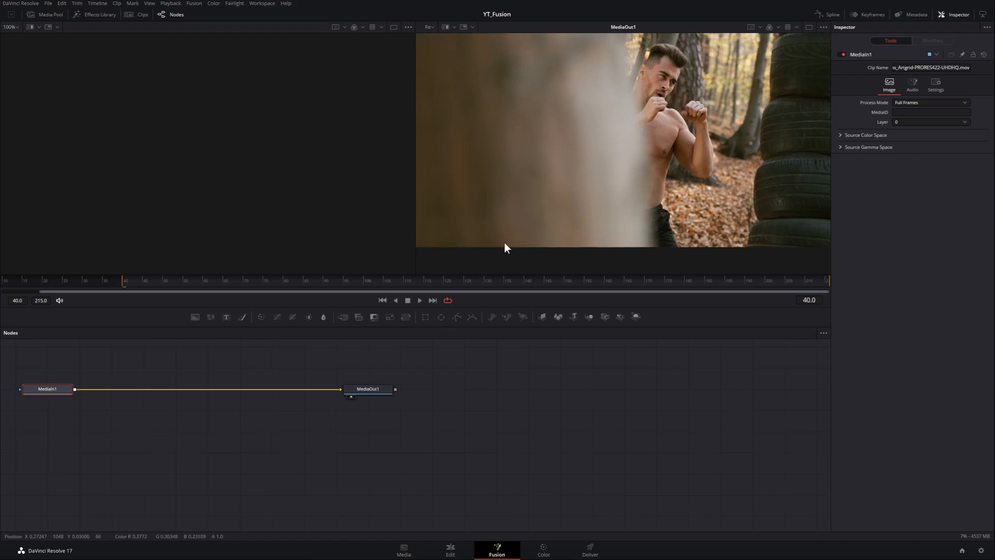
pyautogui.click(92, 281)
pyautogui.press('space')
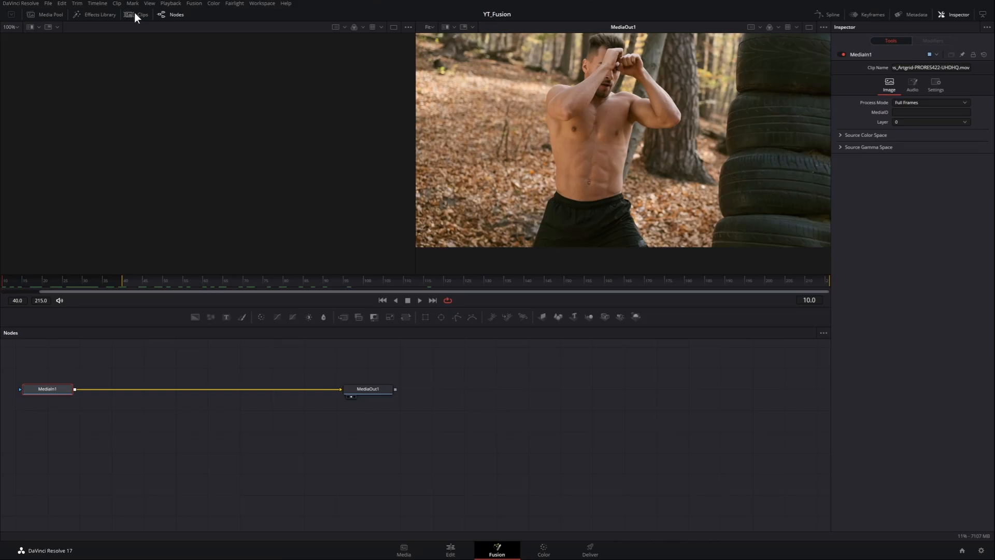
# Step: Display the timeline's clip thumbnails, look through clips 01 to 03, and return to clip 02 to play it
pyautogui.click(134, 14)
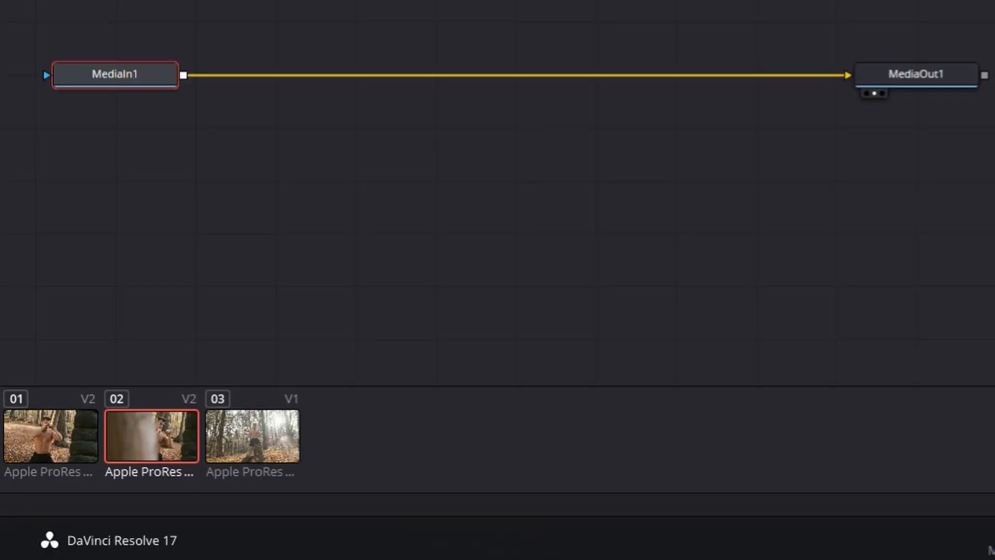
pyautogui.click(45, 429)
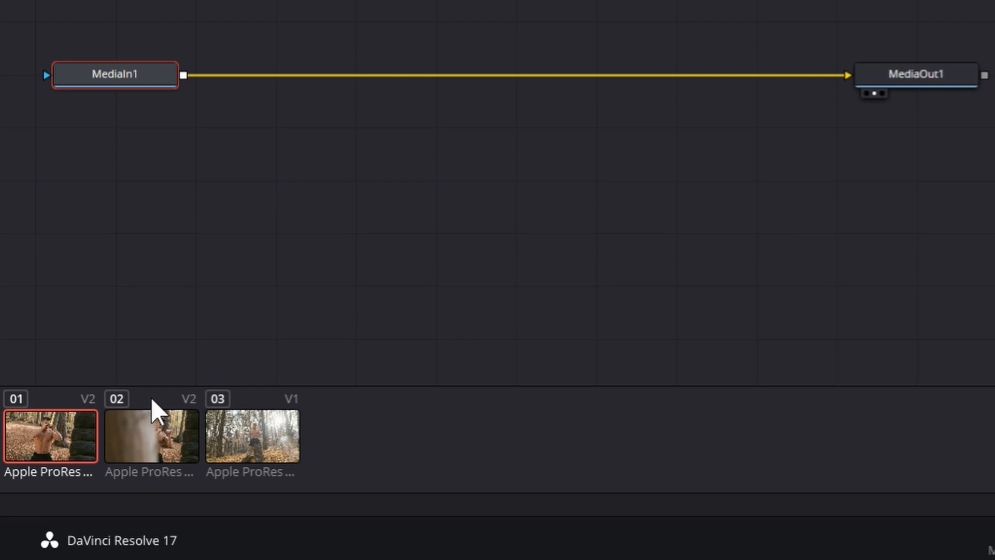
pyautogui.click(166, 447)
pyautogui.click(271, 446)
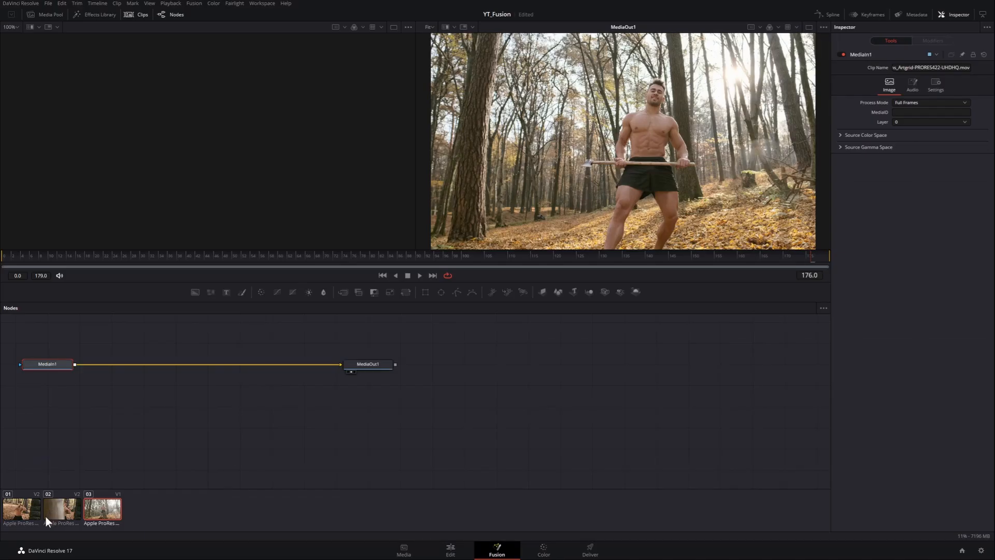
pyautogui.click(45, 516)
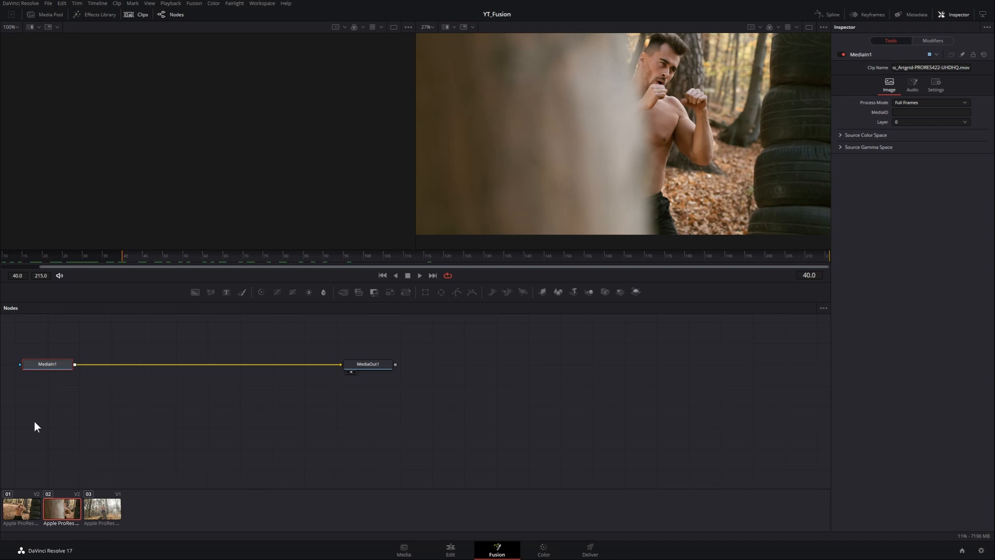
pyautogui.press('space')
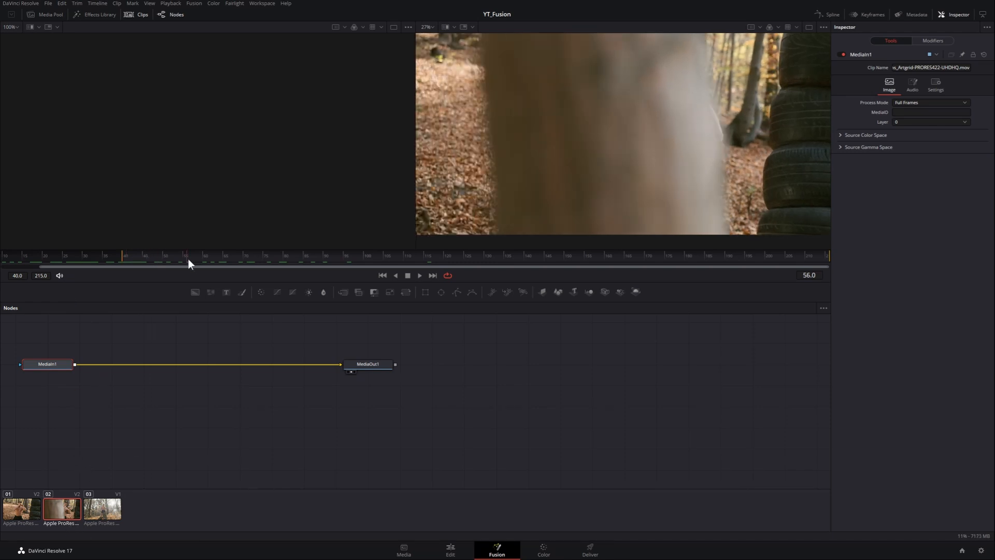
# Step: Scrub through clip 02 to frame 65, where the trunk's left edge crosses mid-frame, and select the MediaIn1 node
pyautogui.moveTo(308, 272)
pyautogui.mouseDown()
pyautogui.moveTo(364, 275)
pyautogui.moveTo(244, 262)
pyautogui.moveTo(169, 269)
pyautogui.moveTo(303, 279)
pyautogui.mouseUp()
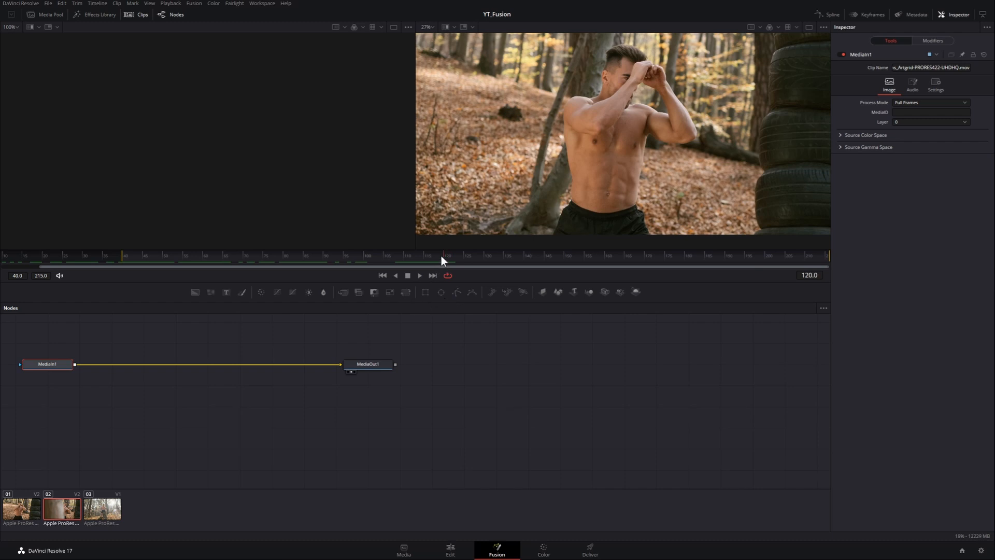
pyautogui.moveTo(439, 257); pyautogui.dragTo(226, 251)
pyautogui.moveTo(426, 397); pyautogui.dragTo(171, 413)
pyautogui.click(300, 376)
pyautogui.click(174, 414)
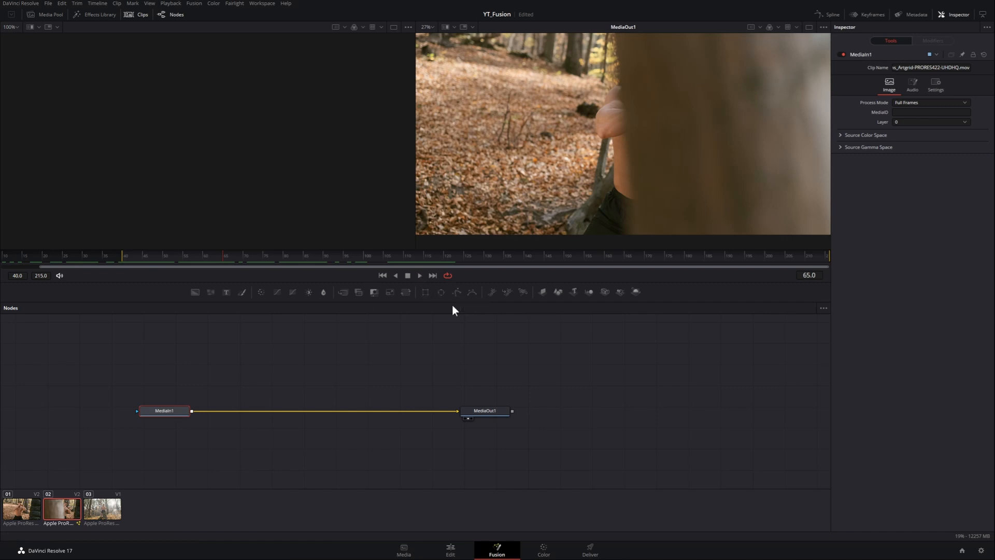
pyautogui.moveTo(206, 419); pyautogui.dragTo(162, 379)
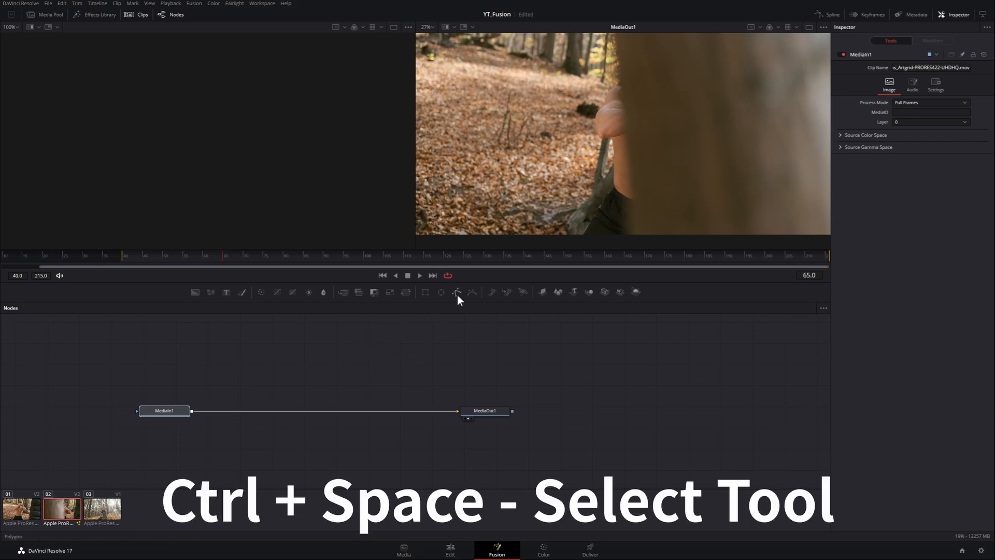
# Step: Add a Polygon mask node connected to the MediaIn1 node
pyautogui.hotkey('ctrl', 'space')
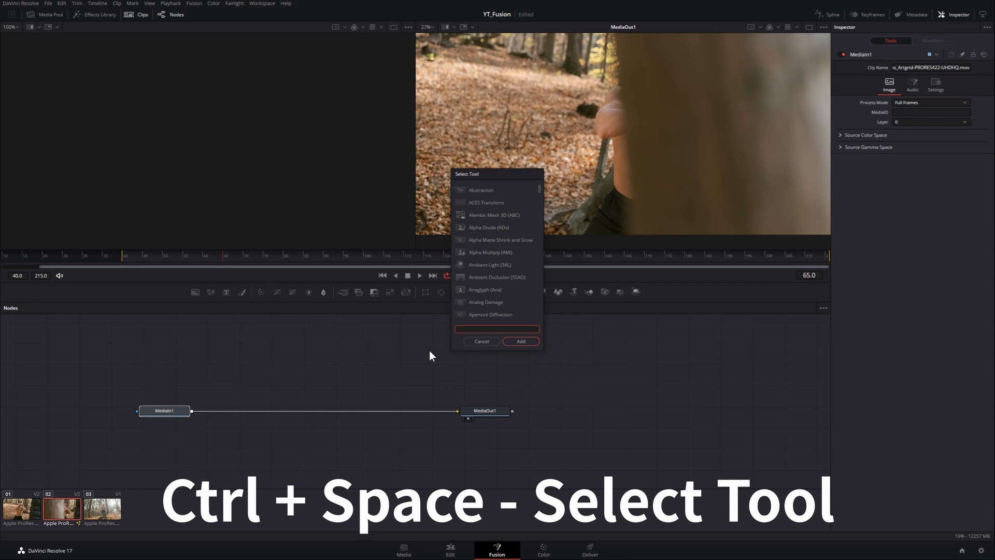
pyautogui.write('polygon')
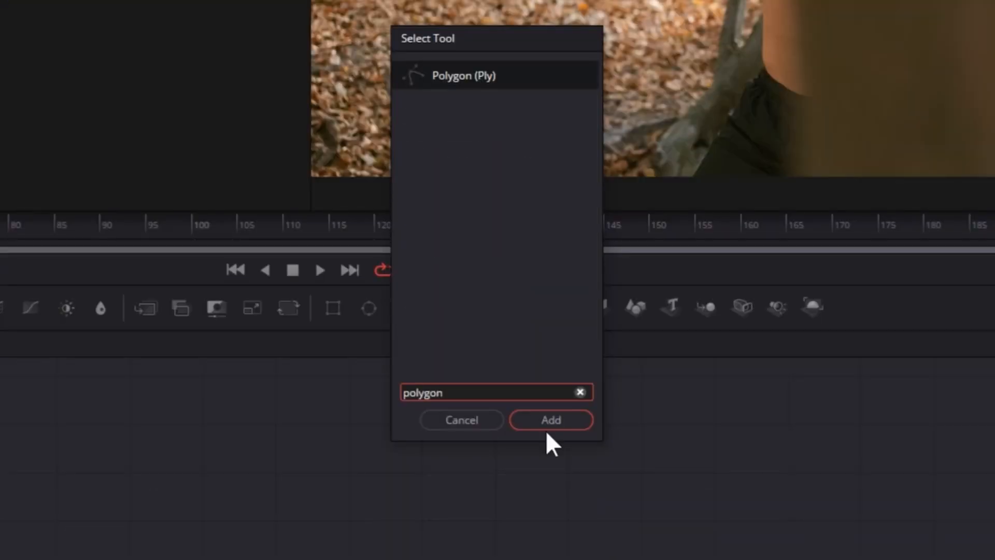
pyautogui.click(555, 424)
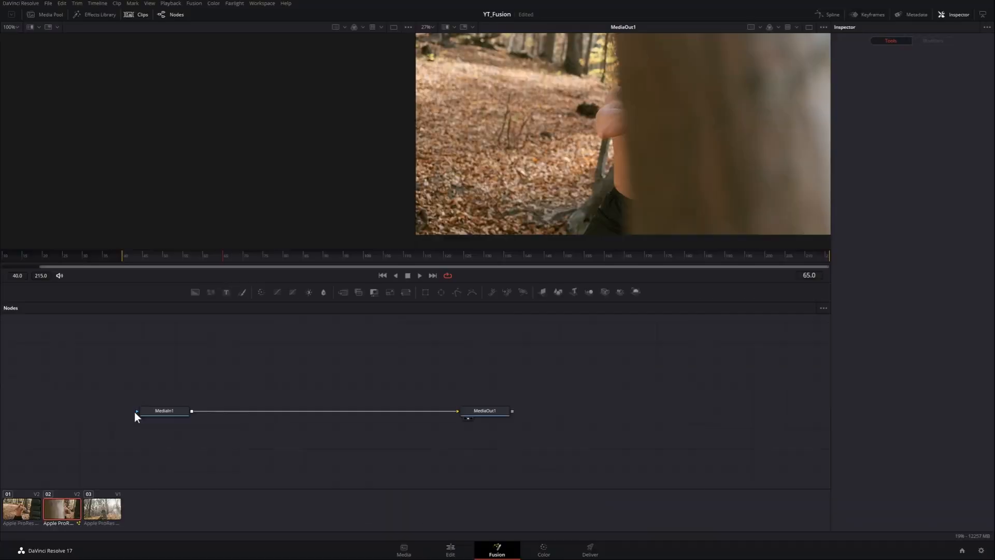
pyautogui.click(151, 409)
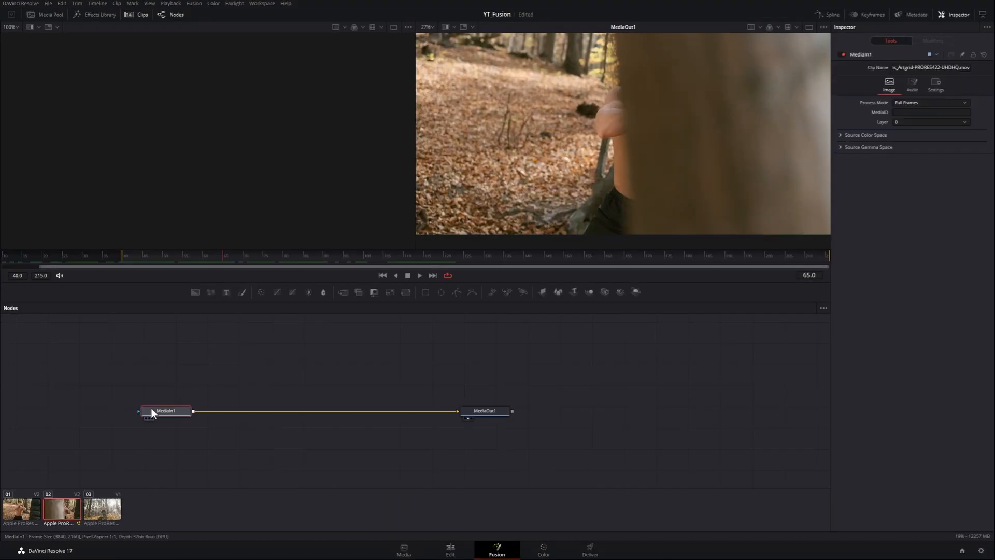
pyautogui.click(455, 294)
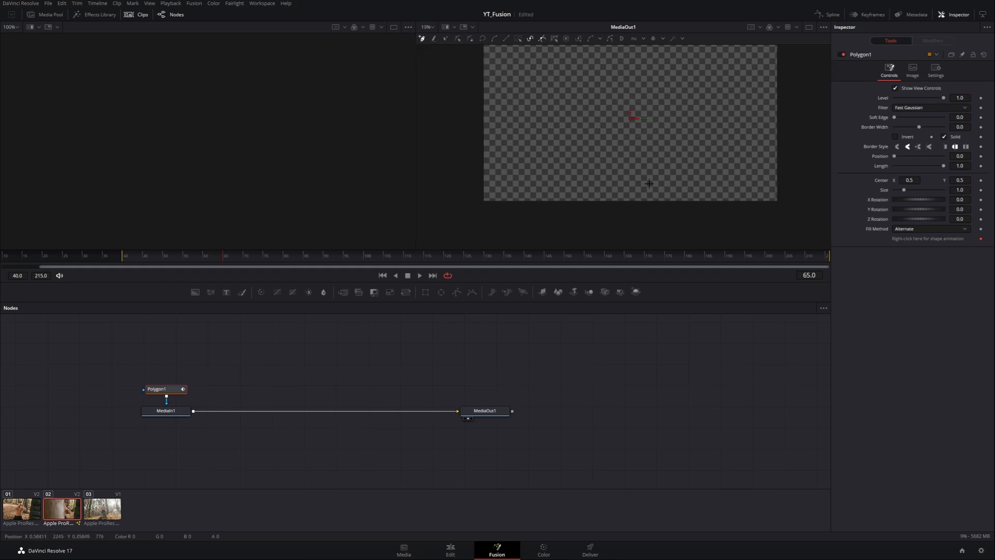
# Step: Invert the Polygon1 mask and turn off its Solid option so the full clip can be seen while masking
pyautogui.scroll(-2, 626, 228)
pyautogui.moveTo(627, 249); pyautogui.dragTo(637, 246)
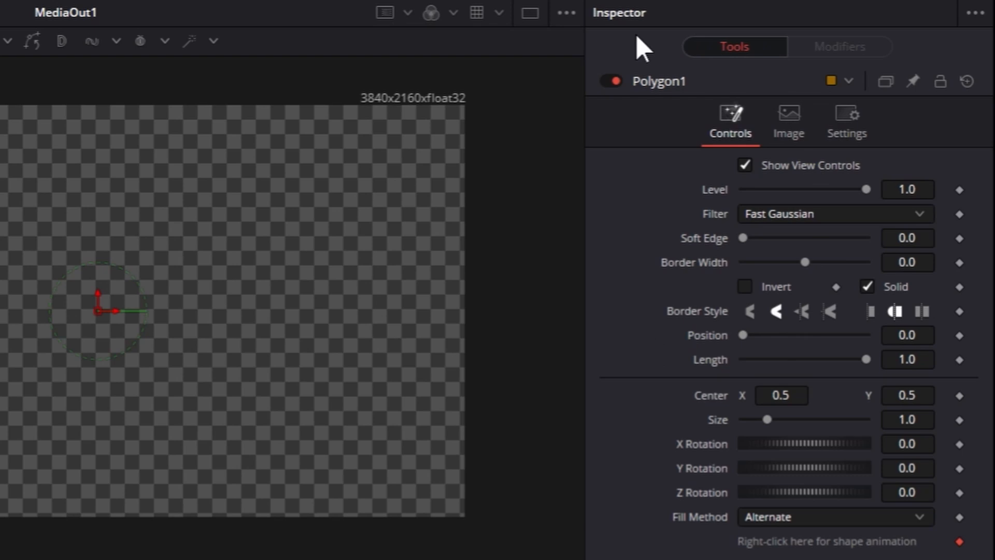
pyautogui.click(746, 286)
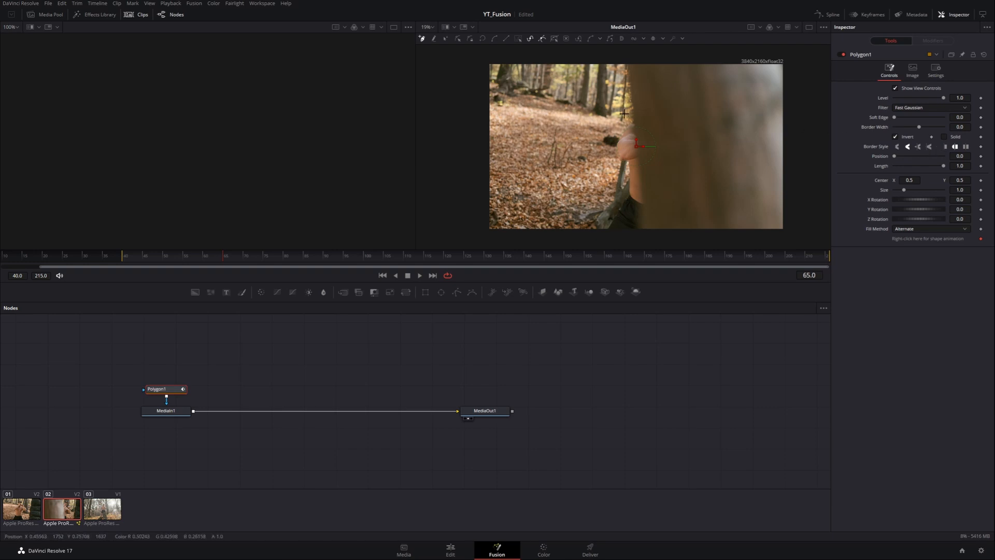
pyautogui.scroll(-2, 623, 107)
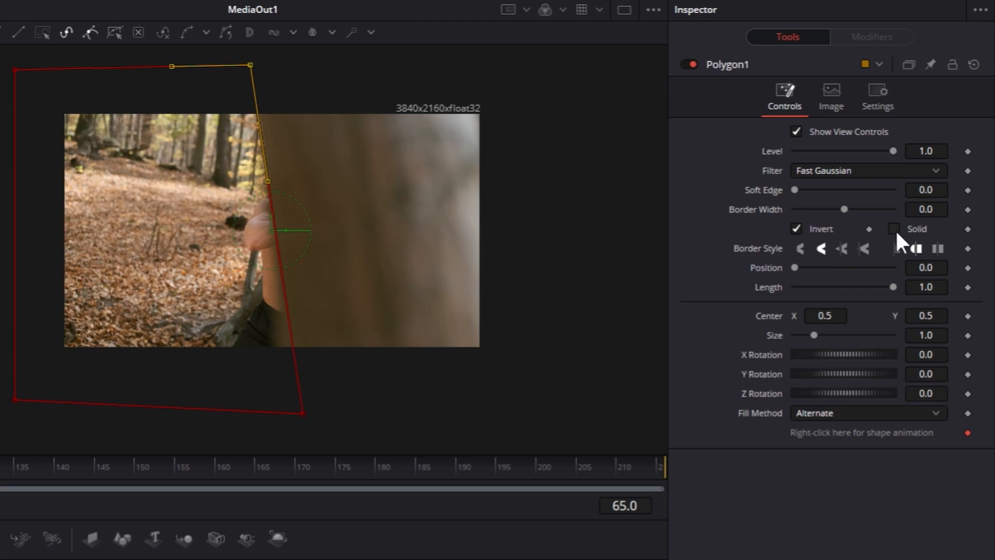
# Step: Try animating the mask with Solid enabled by keyframing its Center at frame 65 and setting Center X to 0.185 at frame 50
pyautogui.click(894, 229)
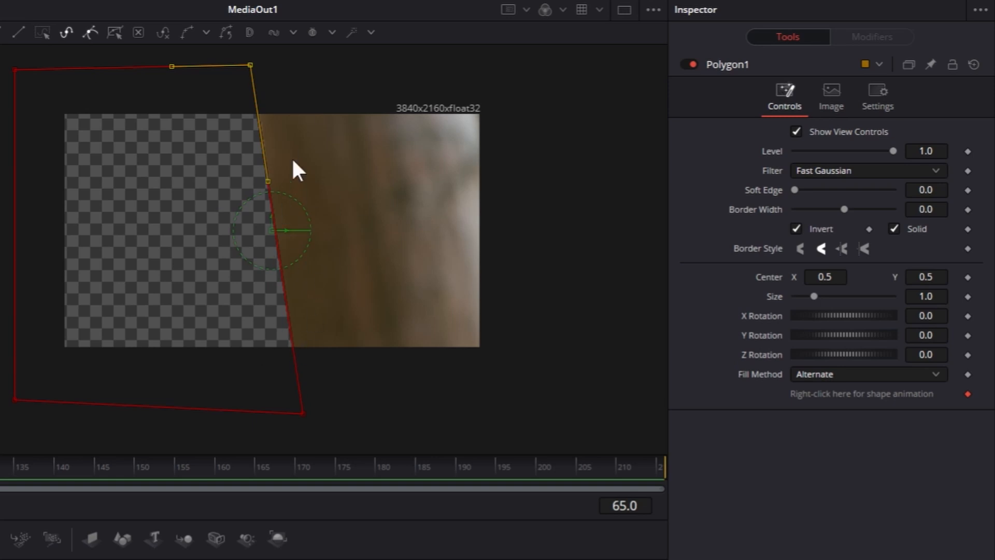
pyautogui.click(968, 278)
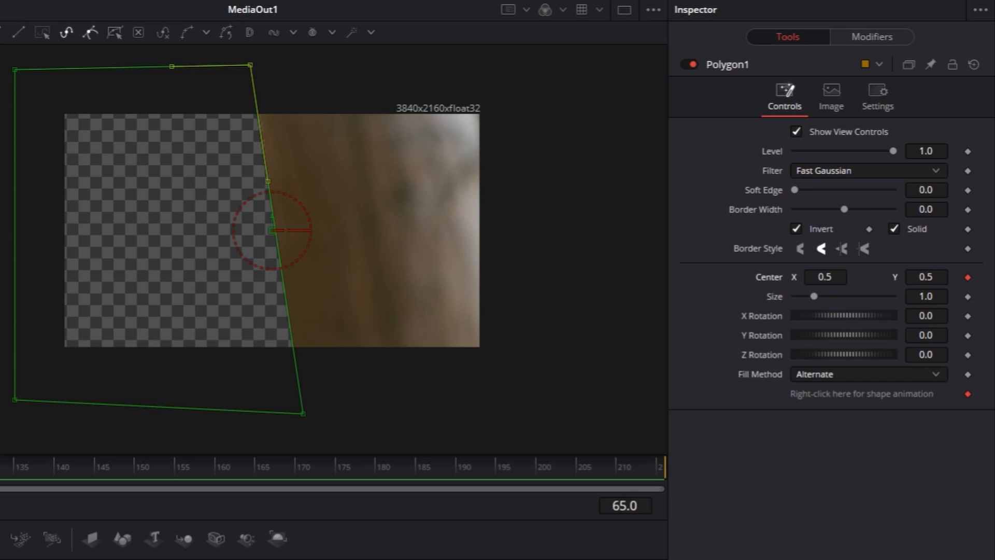
pyautogui.moveTo(827, 285); pyautogui.dragTo(664, 285)
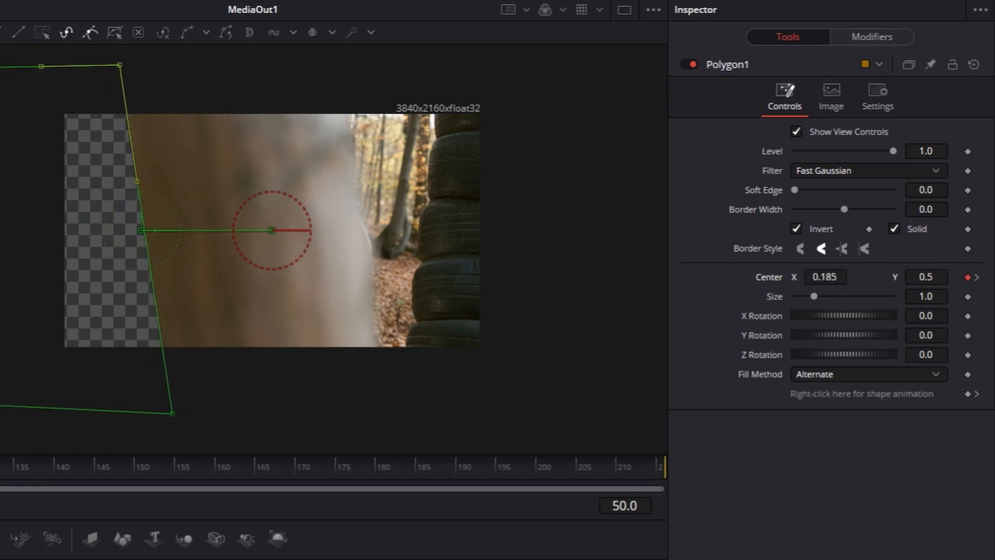
pyautogui.click(894, 229)
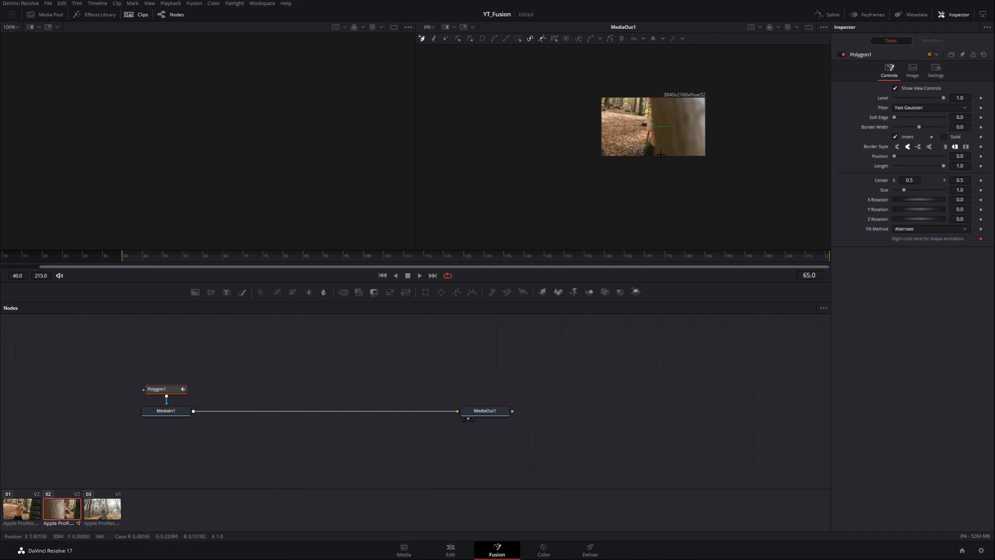
# Step: At frame 65, draw a closed four-point polygon around the area left of the trunk, extending well beyond the frame, with one side along the trunk's left edge
pyautogui.scroll(3, 680, 149)
pyautogui.scroll(-1, 682, 149)
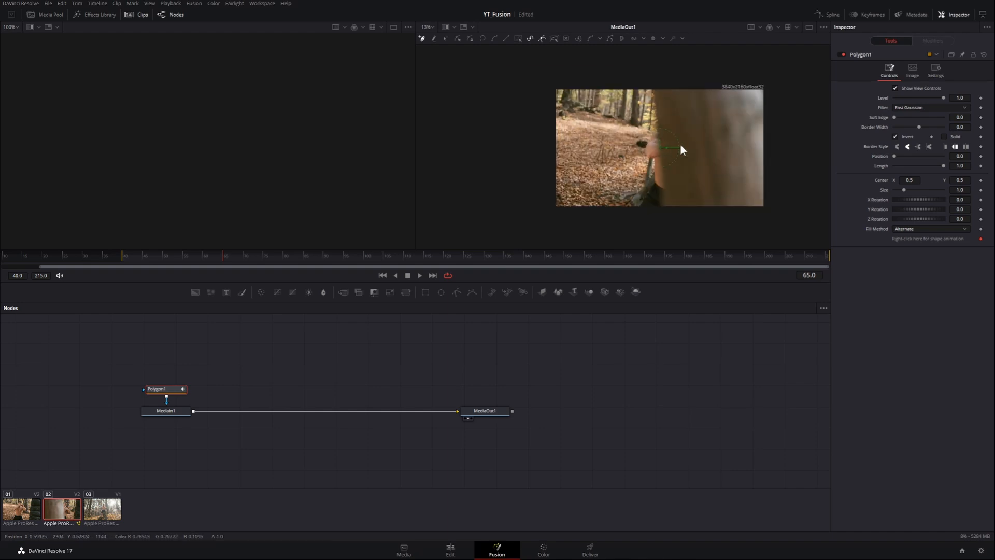
pyautogui.moveTo(532, 153); pyautogui.dragTo(567, 150)
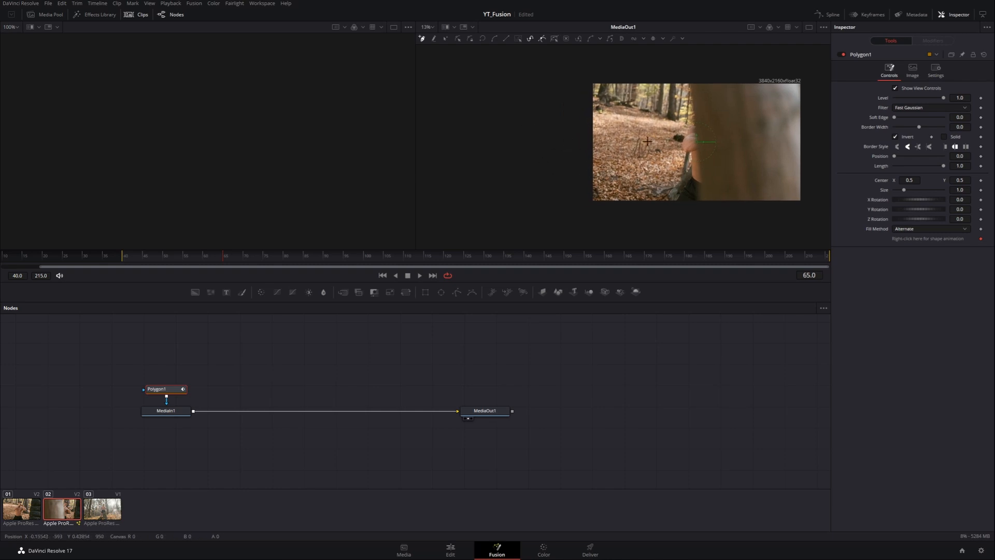
pyautogui.moveTo(661, 151); pyautogui.dragTo(647, 131)
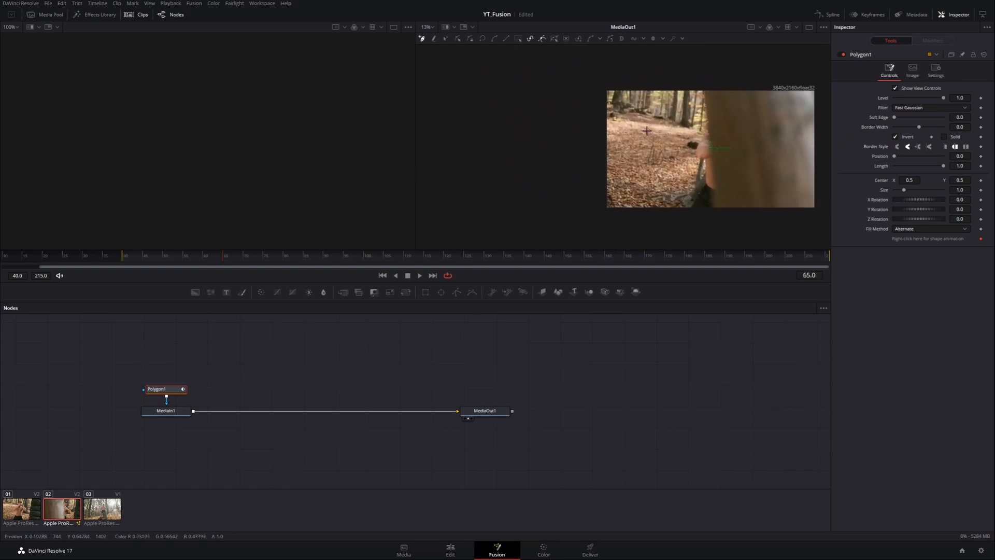
pyautogui.moveTo(702, 63); pyautogui.dragTo(723, 63)
pyautogui.click(724, 238)
pyautogui.click(427, 224)
pyautogui.click(438, 56)
pyautogui.click(703, 62)
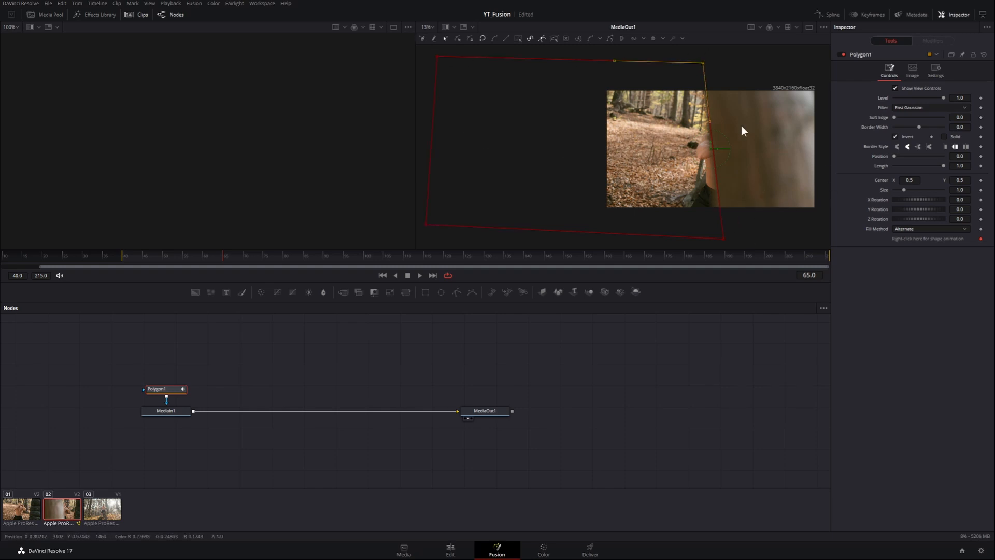
# Step: Refine the polygon's lower-right corner to match the trunk's edge, extend both left corners outward, and save the project
pyautogui.moveTo(724, 237); pyautogui.dragTo(720, 238)
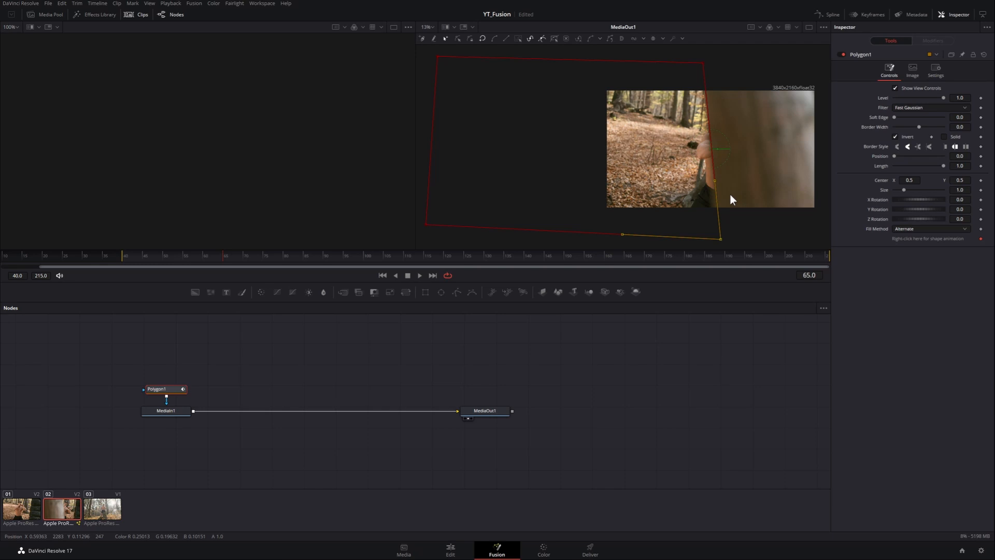
pyautogui.hotkey('ctrl', 's')
pyautogui.moveTo(426, 225); pyautogui.dragTo(418, 240)
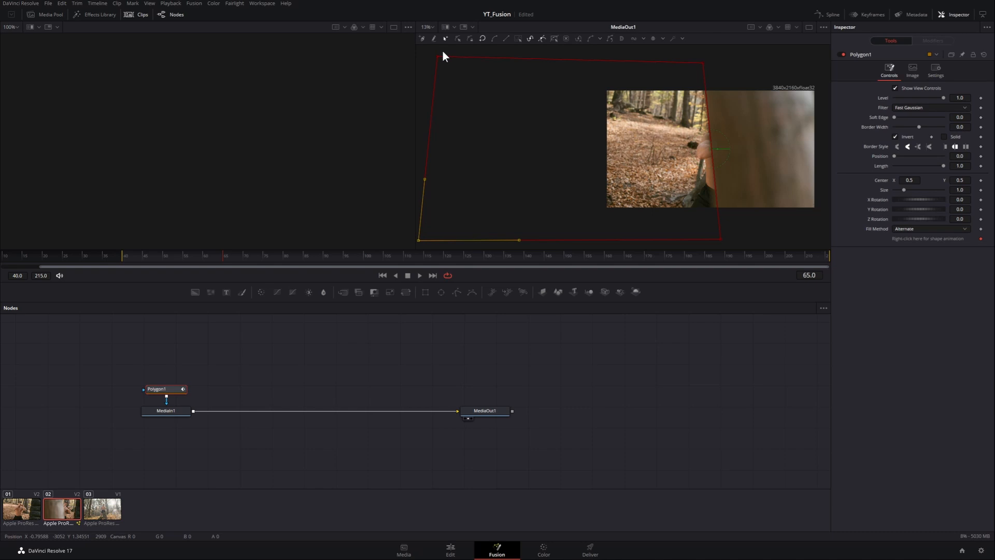
pyautogui.moveTo(438, 57); pyautogui.dragTo(419, 62)
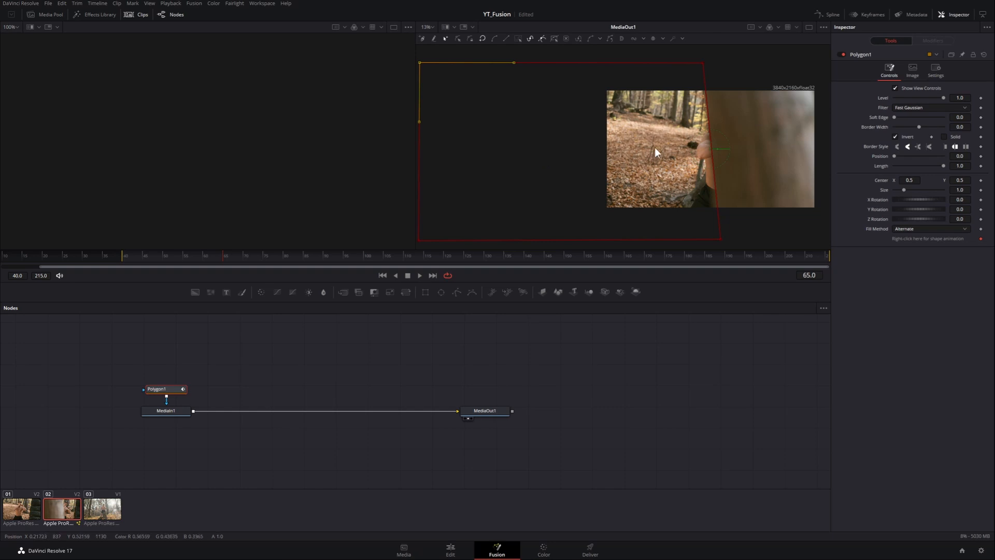
# Step: Keyframe the mask's Center at frame 65 and move the mask out of the frame with Center X -0.037 at frame 40
pyautogui.click(981, 180)
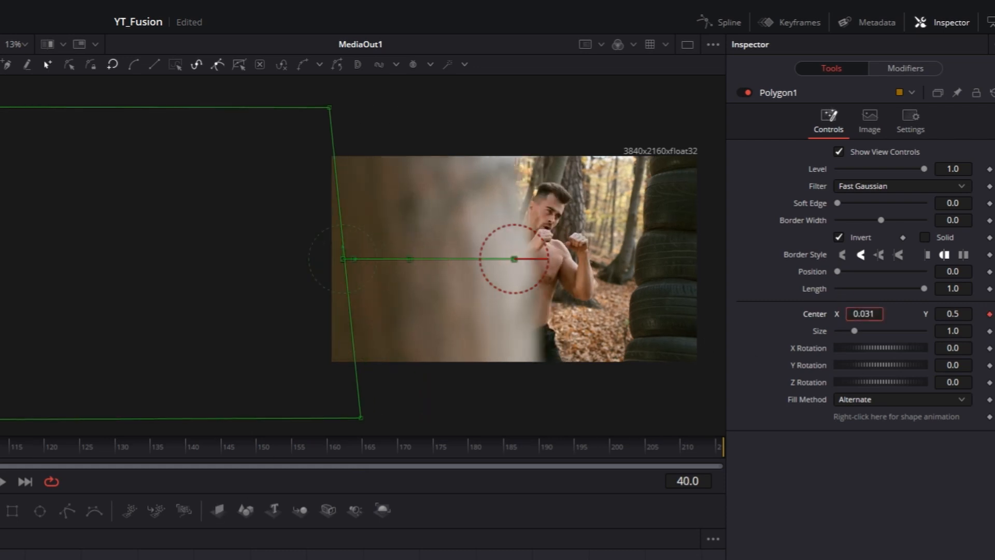
pyautogui.moveTo(863, 314); pyautogui.dragTo(828, 313)
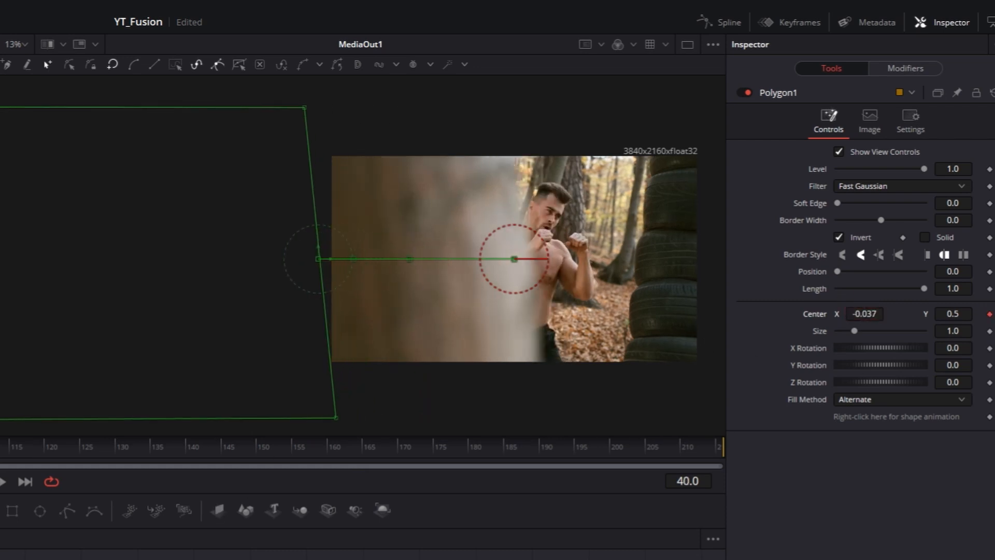
pyautogui.press('space')
# Step: Animate the mask's Center X to follow the trunk's left edge through frame 100, ending at 1.036 at frame 110
pyautogui.moveTo(863, 314); pyautogui.dragTo(881, 313)
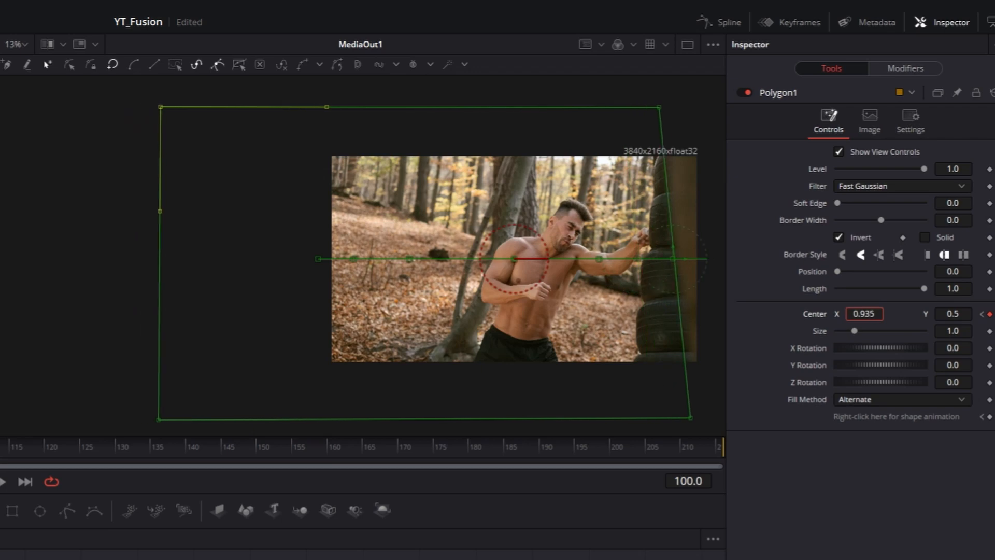
pyautogui.moveTo(880, 313); pyautogui.dragTo(905, 313)
pyautogui.press('space')
pyautogui.press('space')
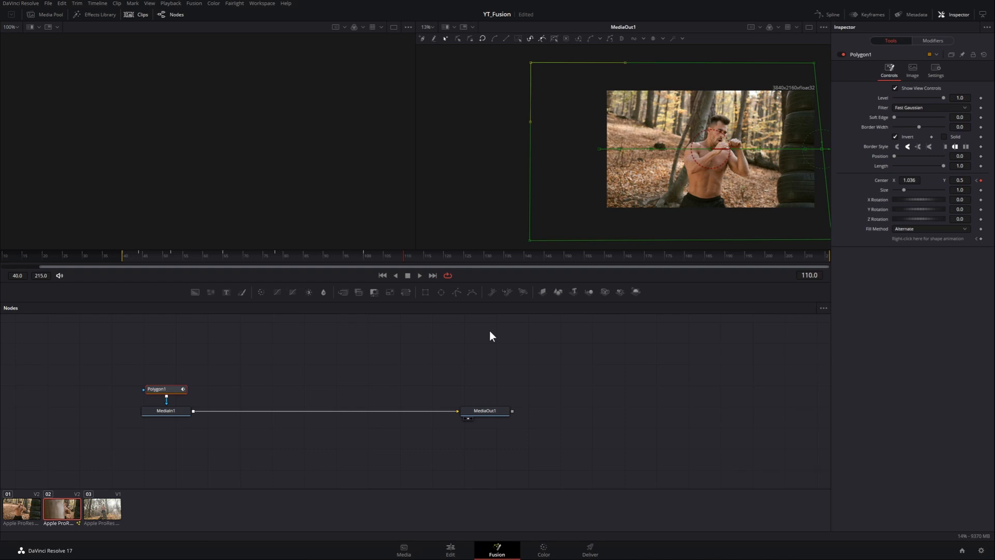
# Step: Set the mask's Soft Edge to 0.0045 and Border Width to 0.0103, and turn Solid back on
pyautogui.moveTo(948, 117); pyautogui.dragTo(952, 130)
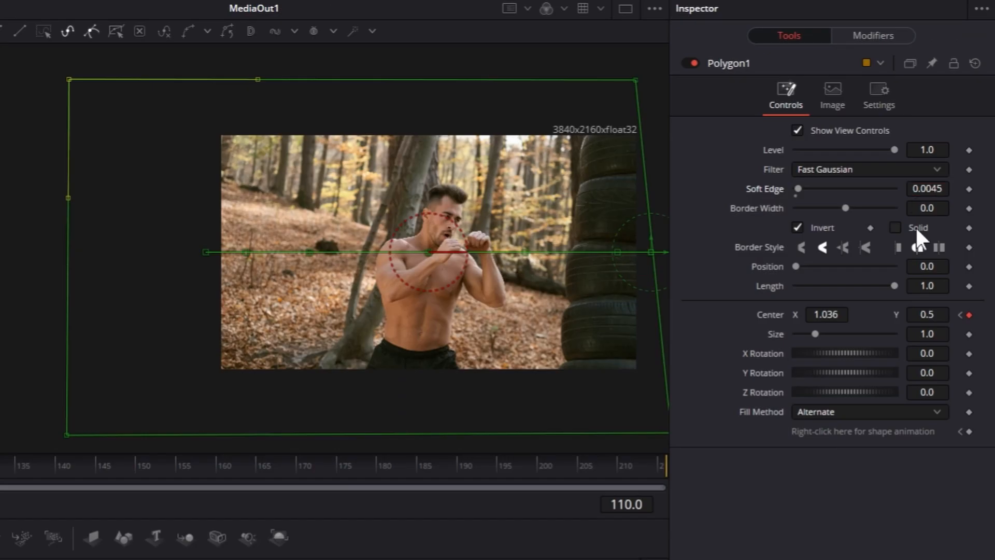
pyautogui.moveTo(926, 207); pyautogui.dragTo(895, 208)
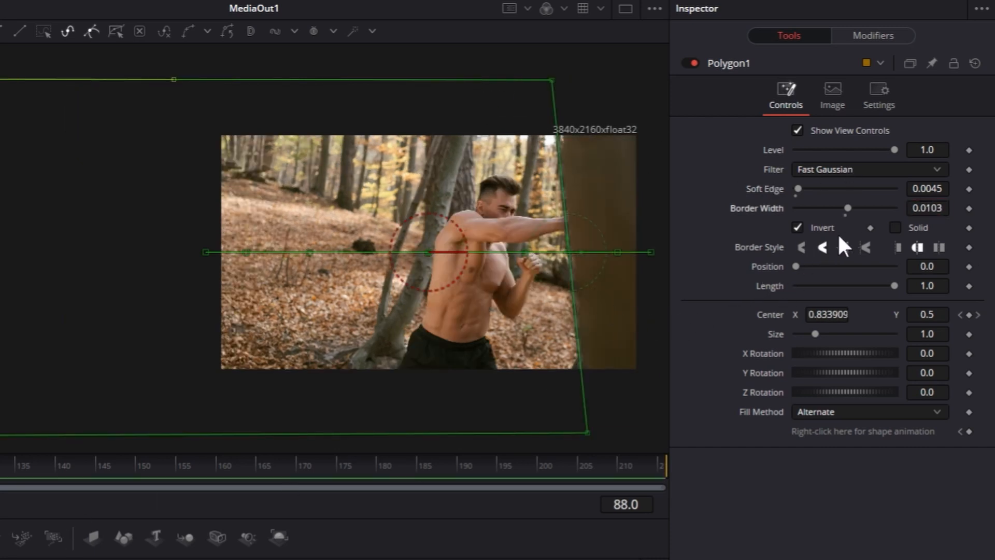
pyautogui.click(894, 228)
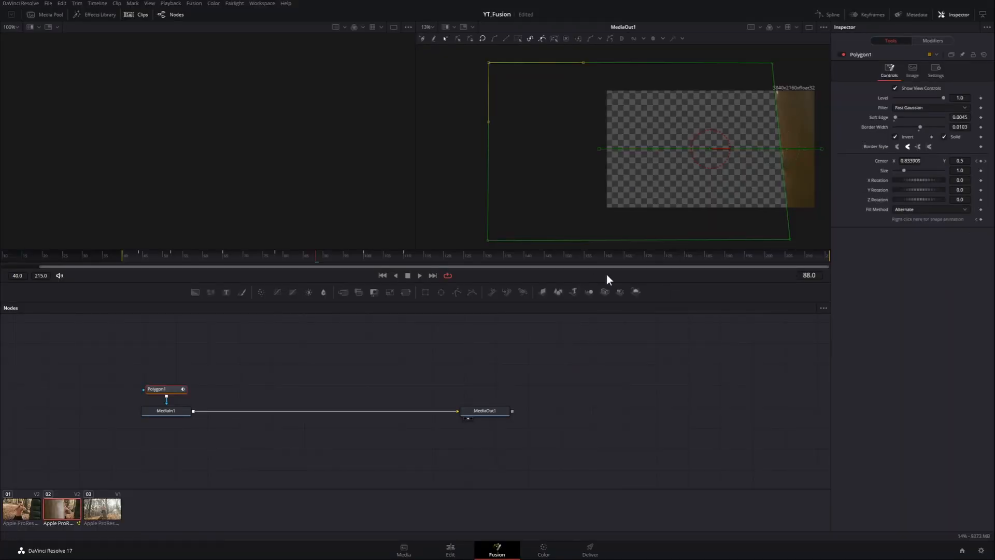
# Step: Play the masking transition on the Edit page and examine the trunk's mask edge at 01:00:02:10
pyautogui.click(451, 550)
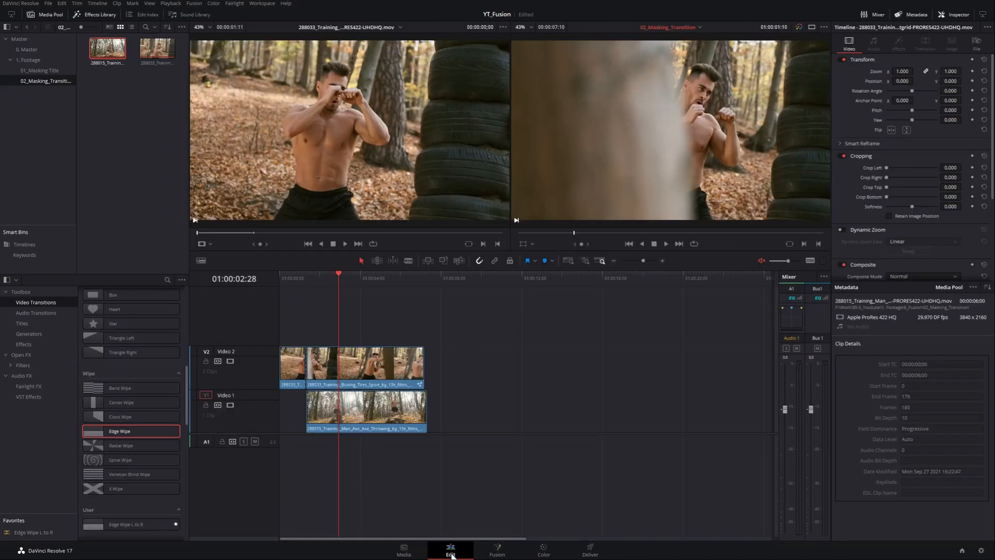
pyautogui.moveTo(328, 281); pyautogui.dragTo(178, 269)
pyautogui.press('space')
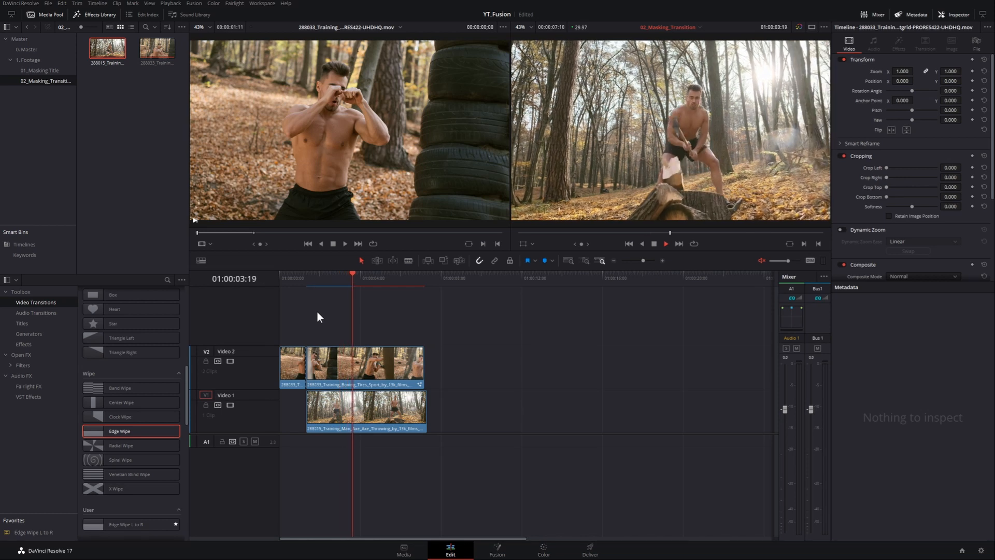
pyautogui.moveTo(309, 278); pyautogui.dragTo(315, 280)
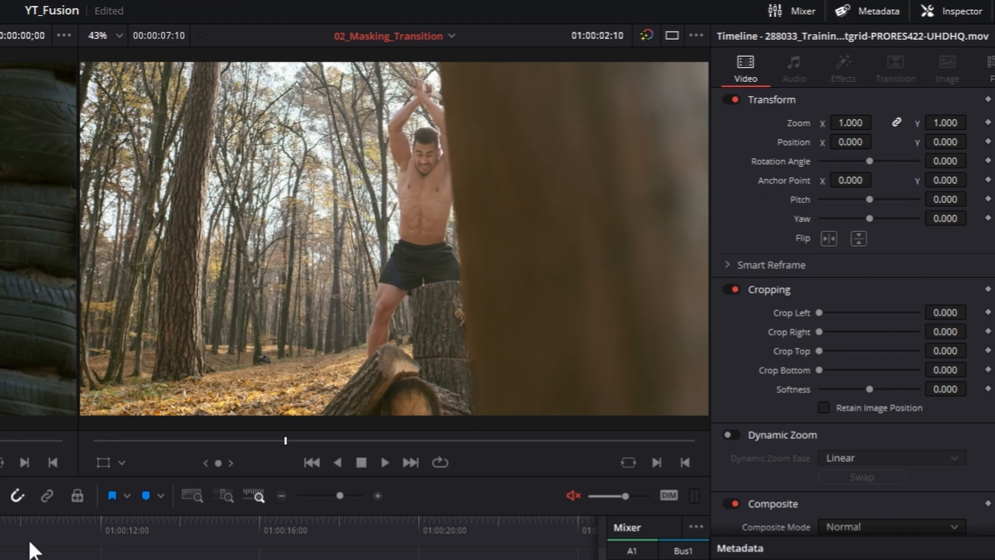
# Step: Increase the mask's Soft Edge to 0.0161 and Border Width to 0.0236 in Fusion, and return to the Edit page
pyautogui.hotkey('shift', '5')
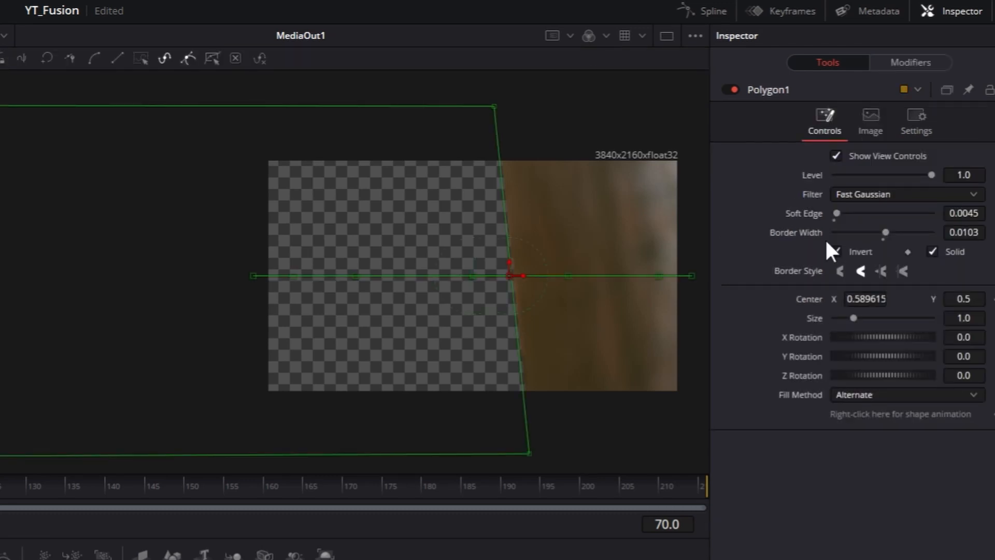
pyautogui.moveTo(965, 213); pyautogui.dragTo(978, 232)
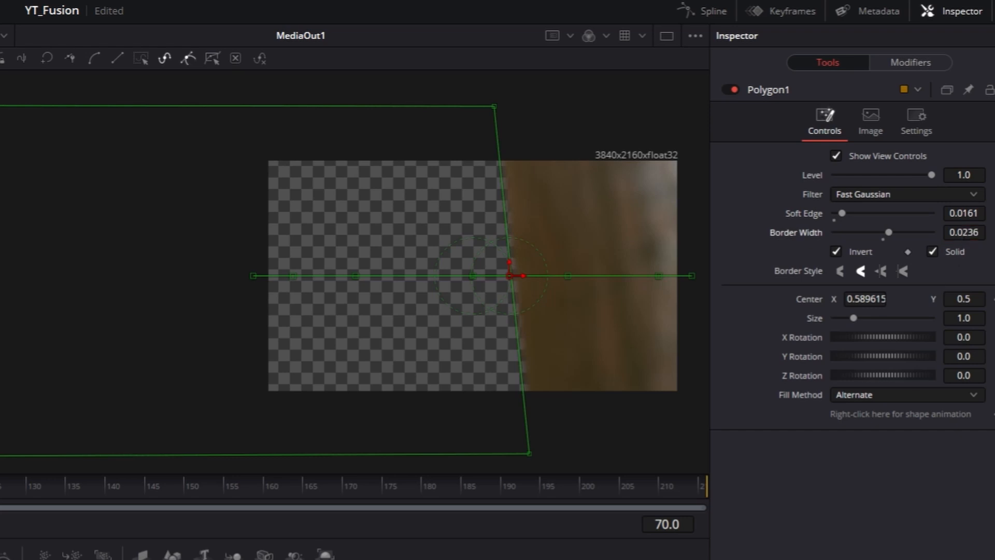
pyautogui.hotkey('shift', '4')
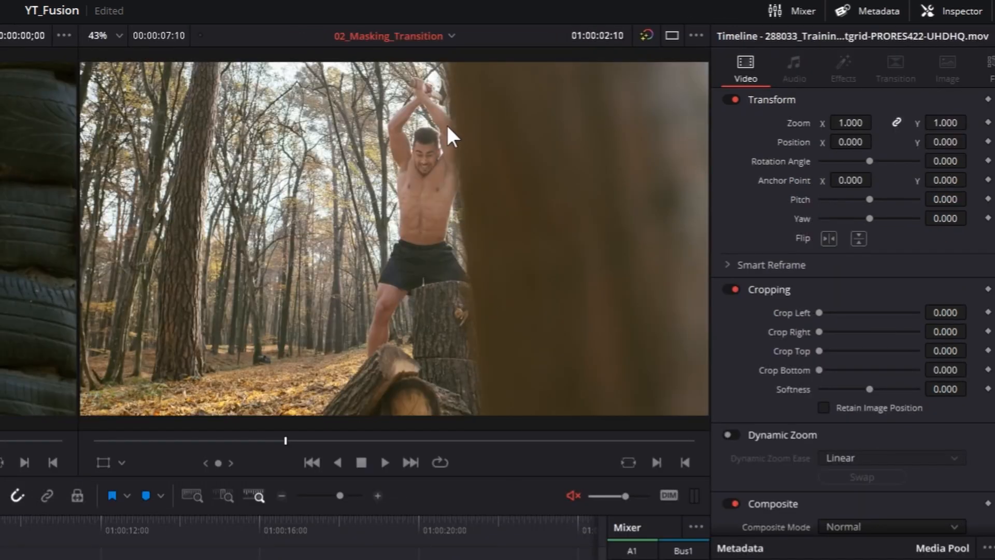
# Step: Play the finished transition from an earlier point, and replay it from the start of the timeline
pyautogui.press('Up')
pyautogui.press('space')
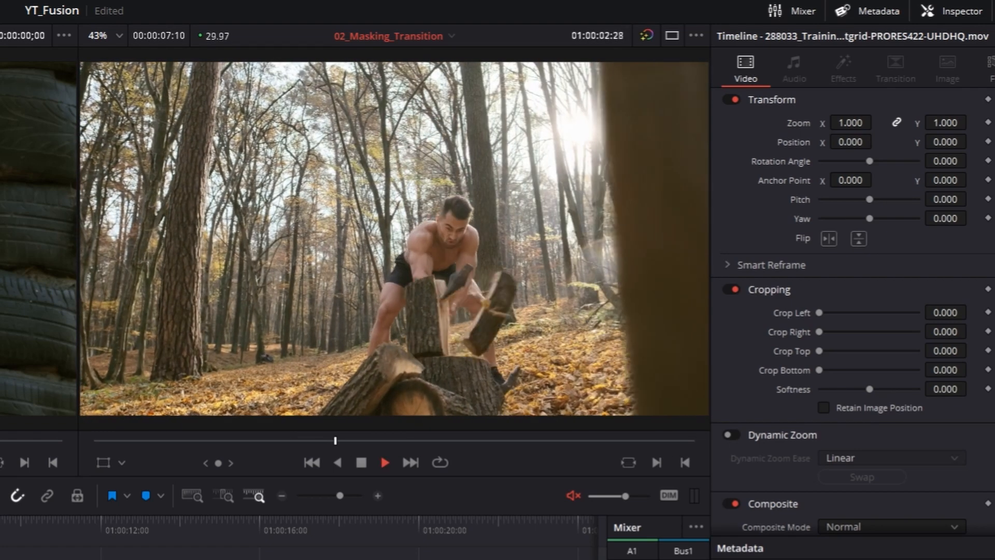
pyautogui.press('space')
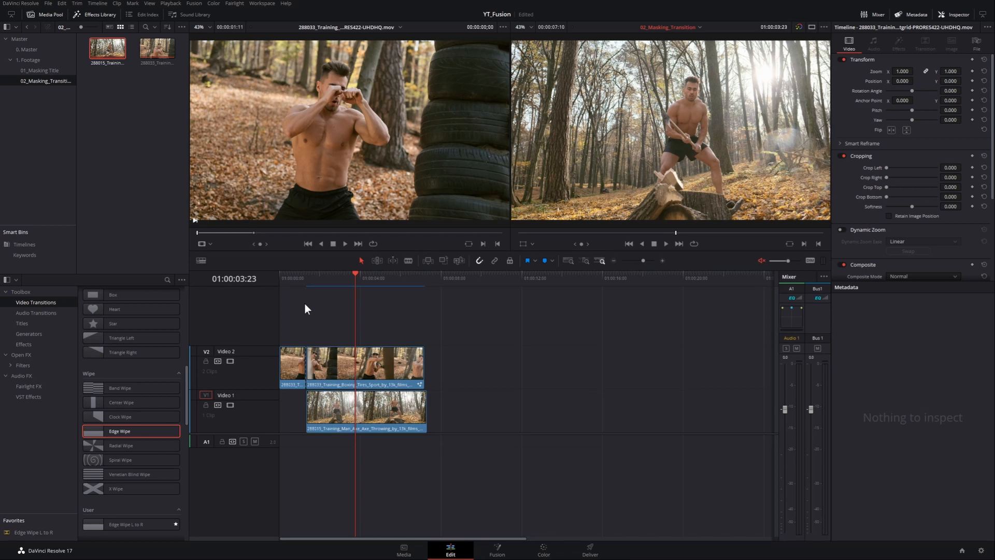
pyautogui.press('Home')
pyautogui.press('space')
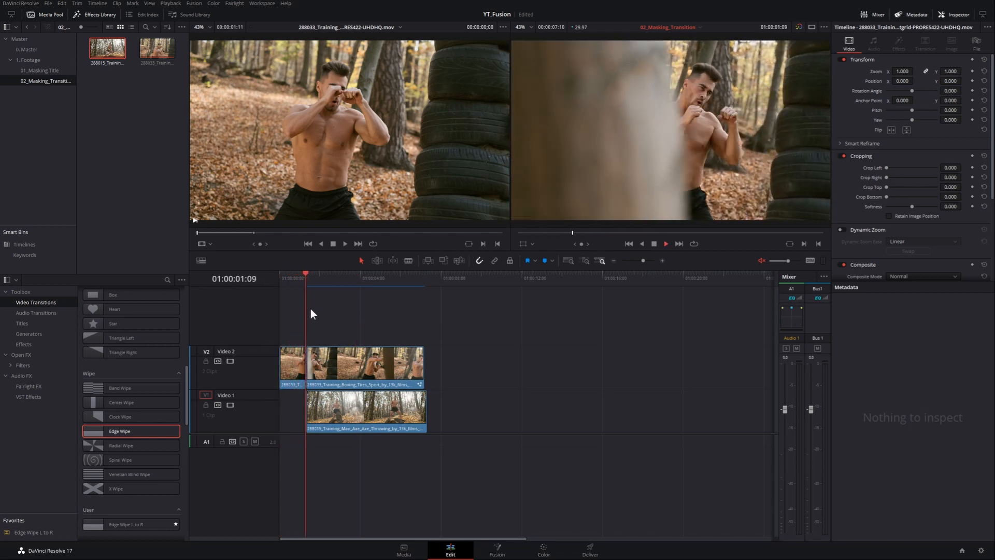
pyautogui.press('space')
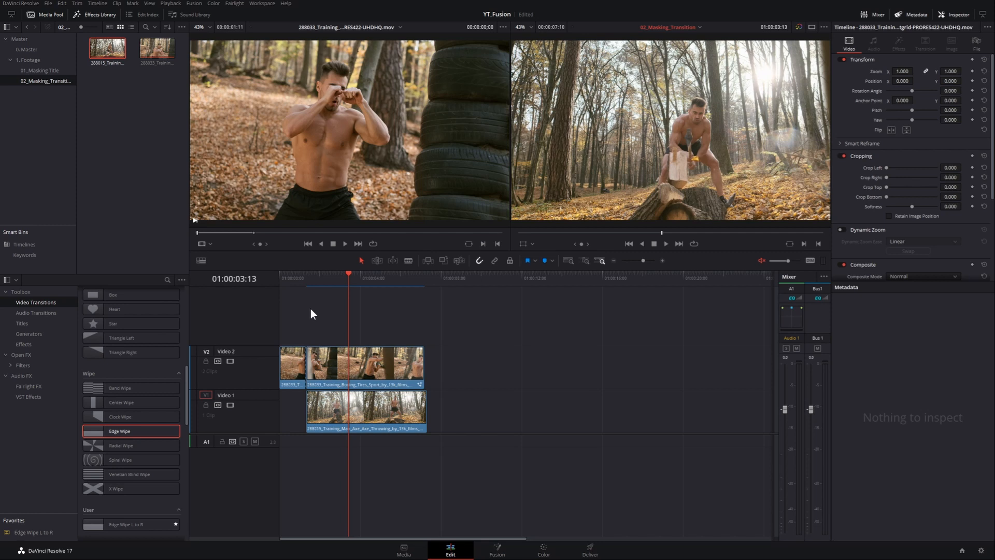